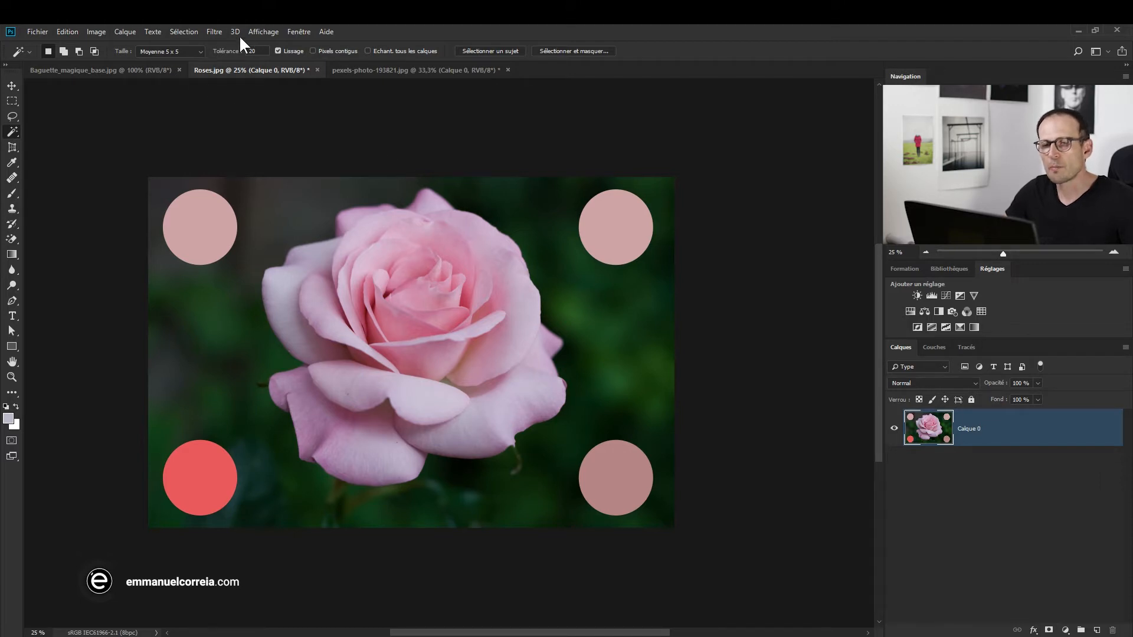
Start a Plage de couleurs selection on the rose image, keeping Pipette as the selection method
click(180, 32)
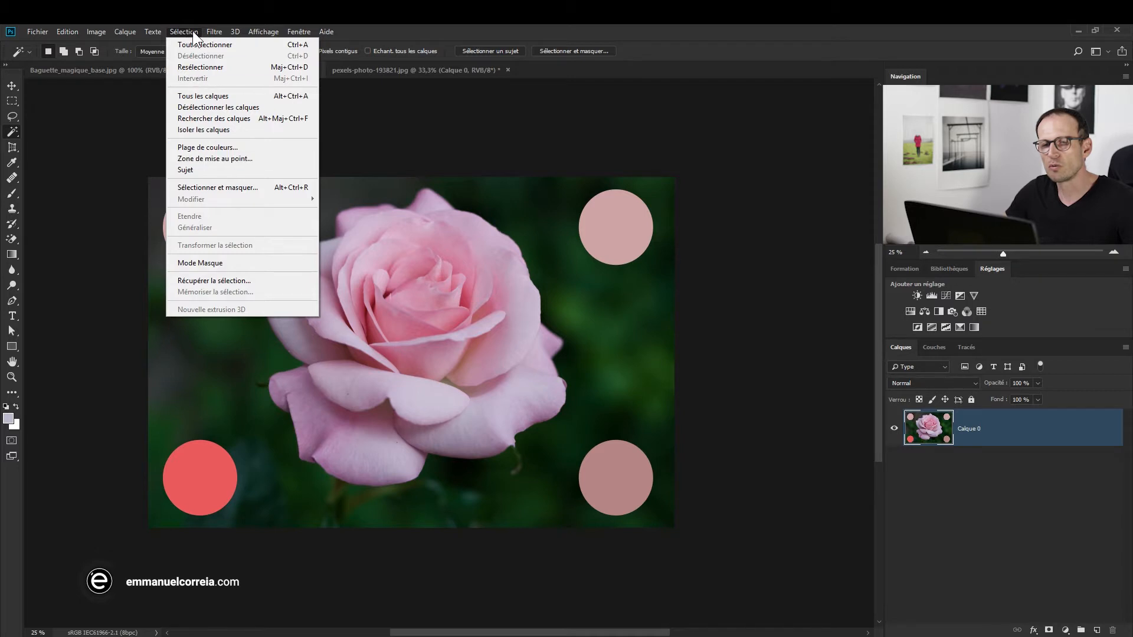
click(196, 147)
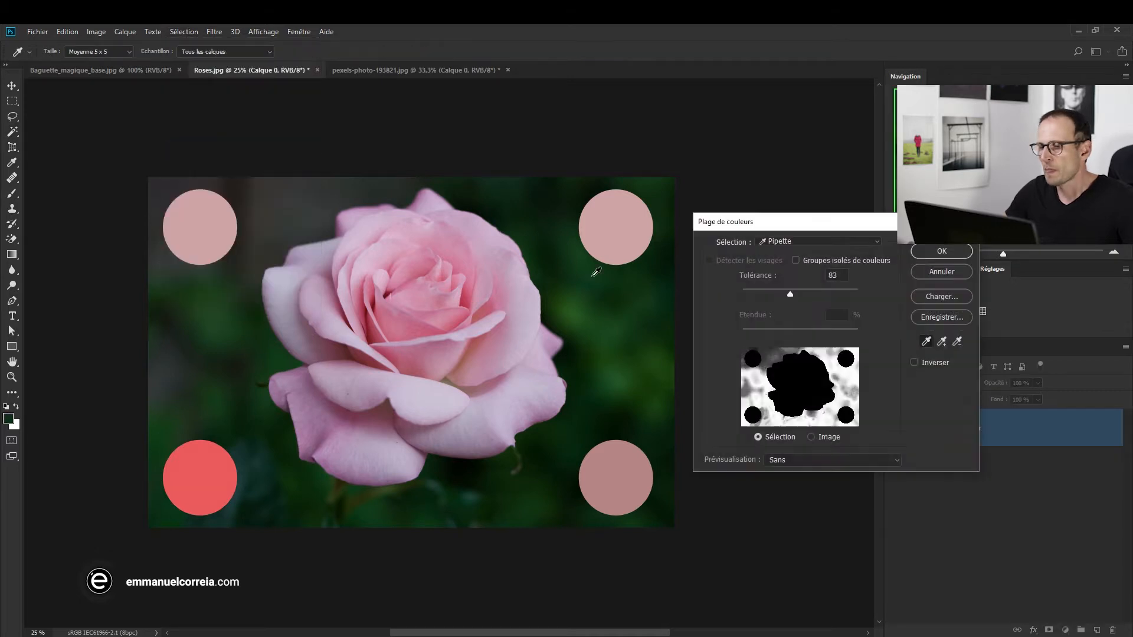
drag(811, 222, 682, 98)
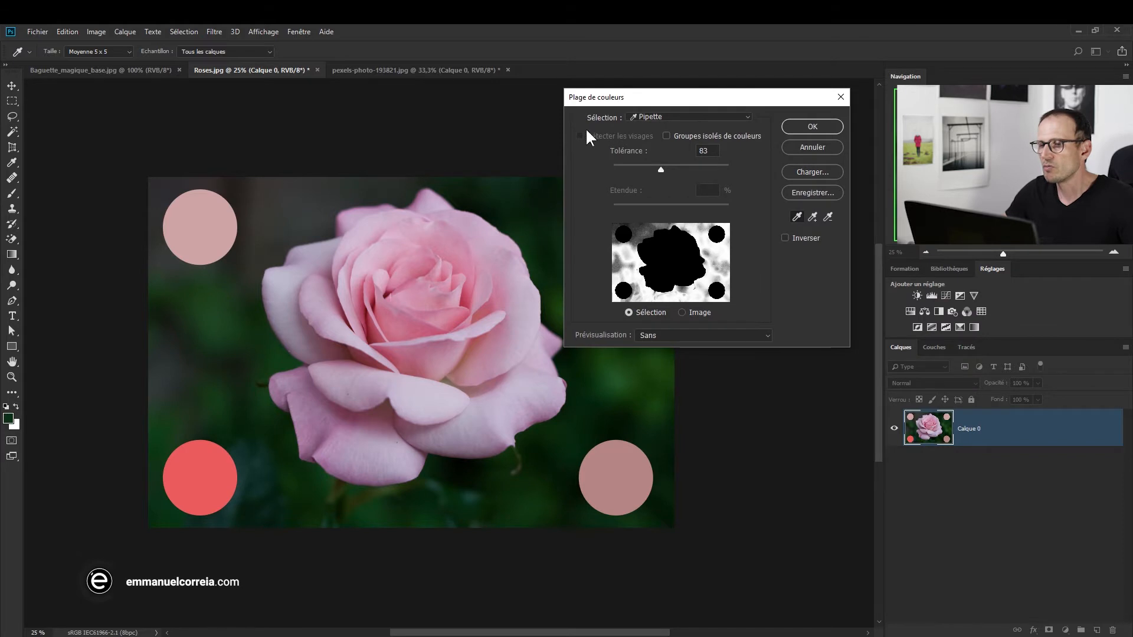
click(668, 115)
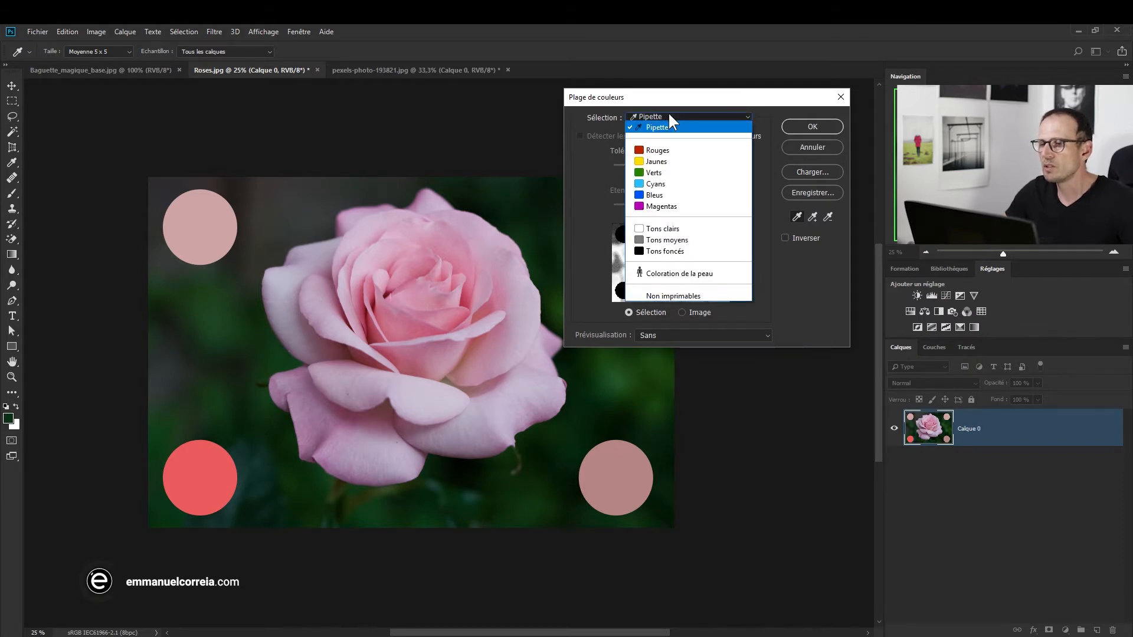
click(670, 117)
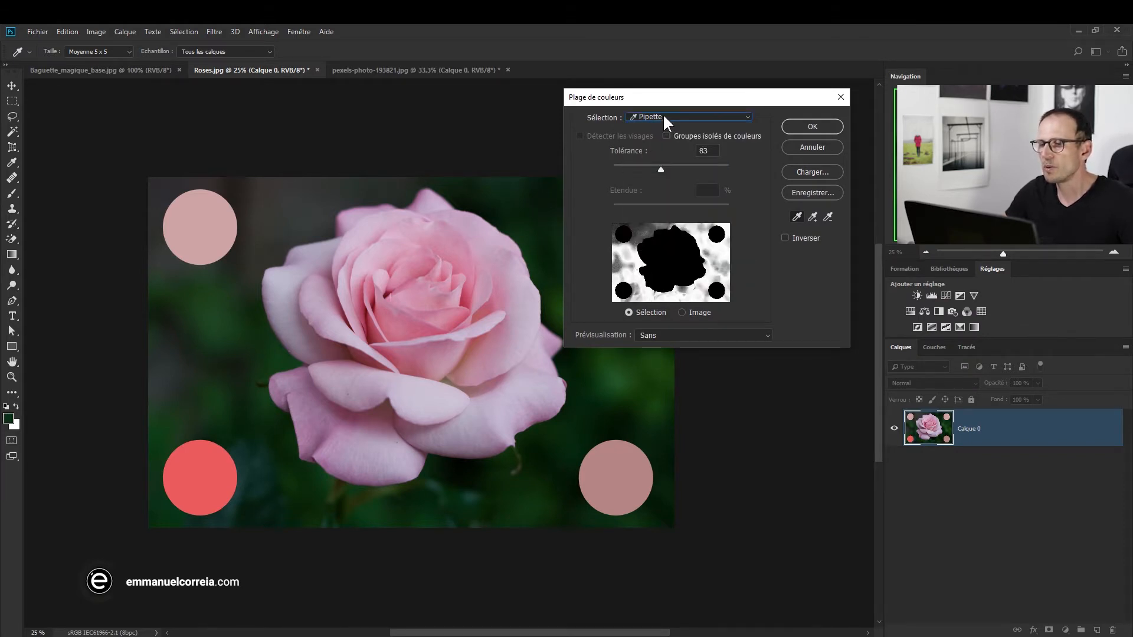
click(663, 115)
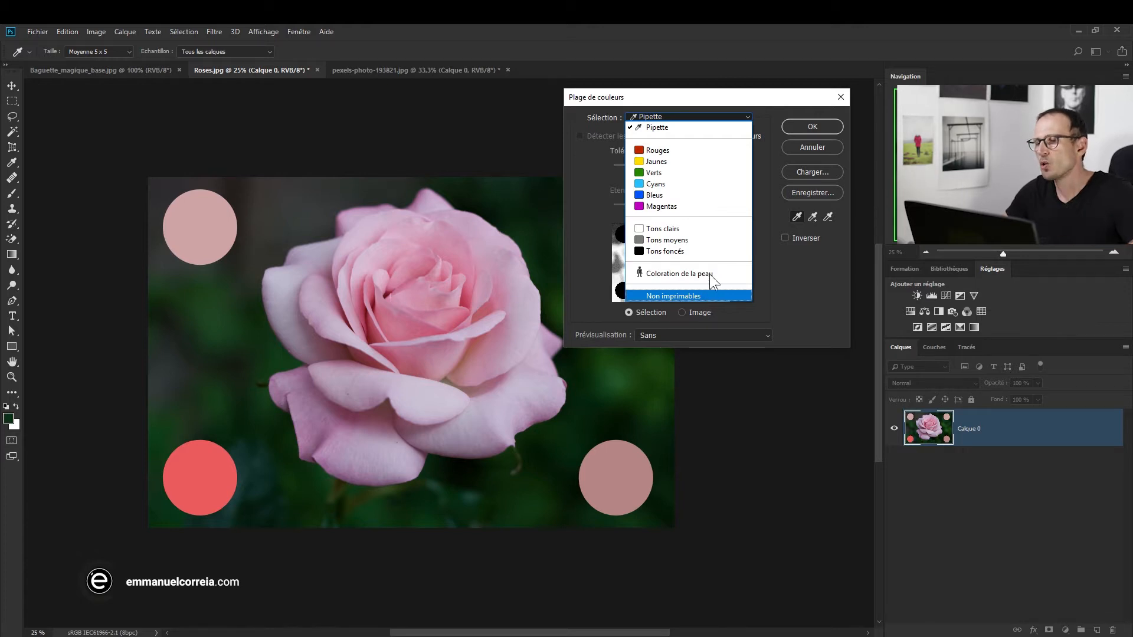
click(662, 132)
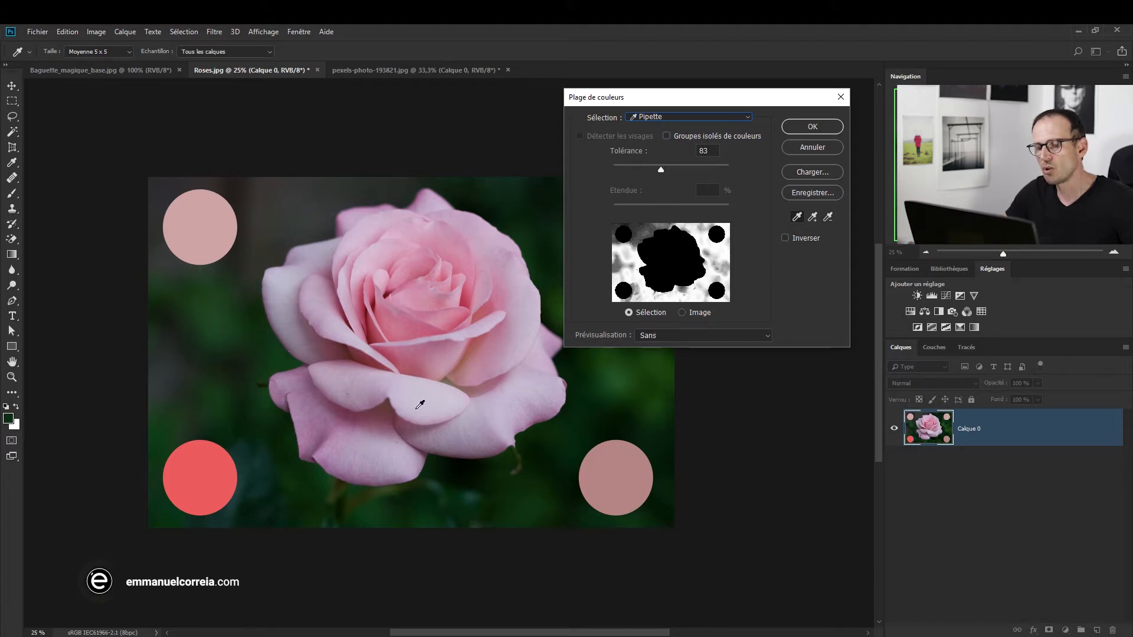
drag(654, 99, 698, 70)
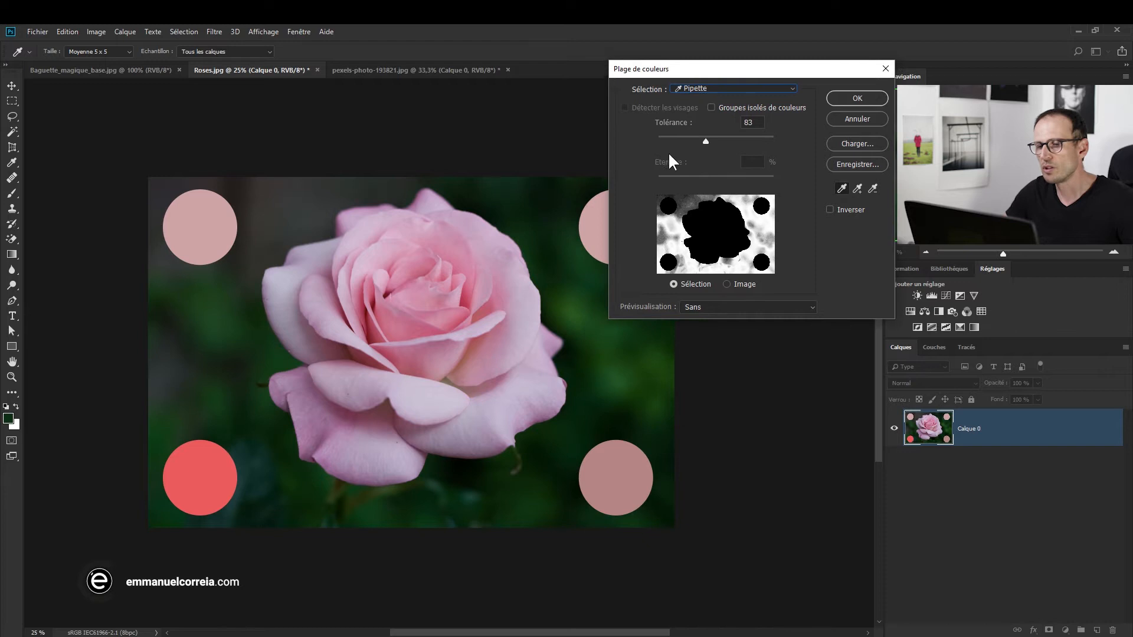
Sample the pink of the rose's upper petals and set the preview to Niveaux de gris
click(433, 233)
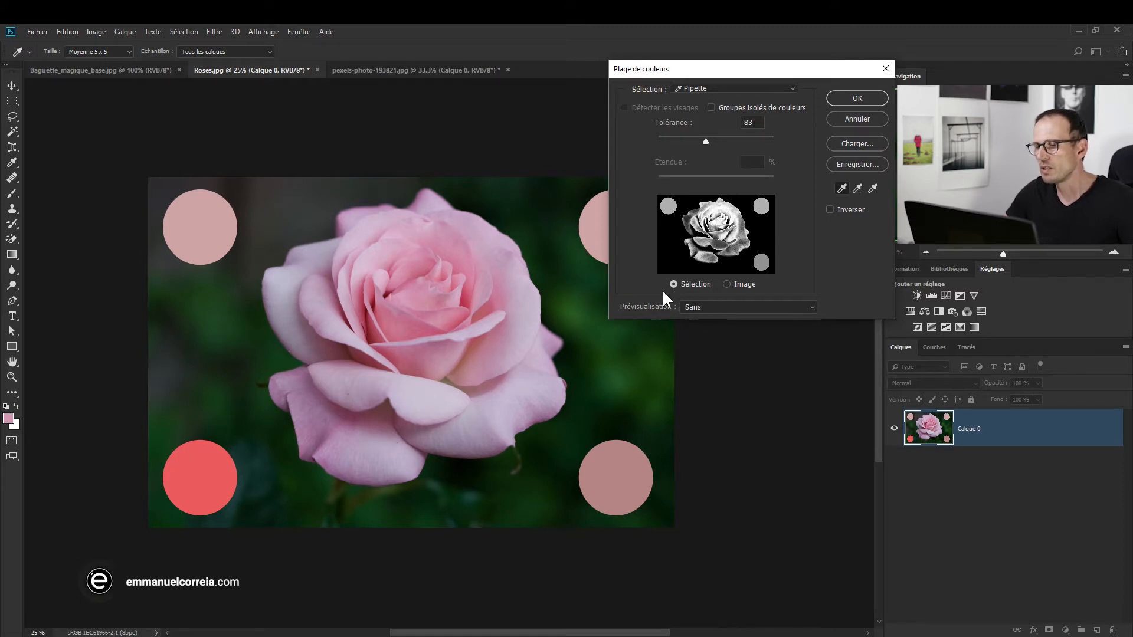
click(747, 308)
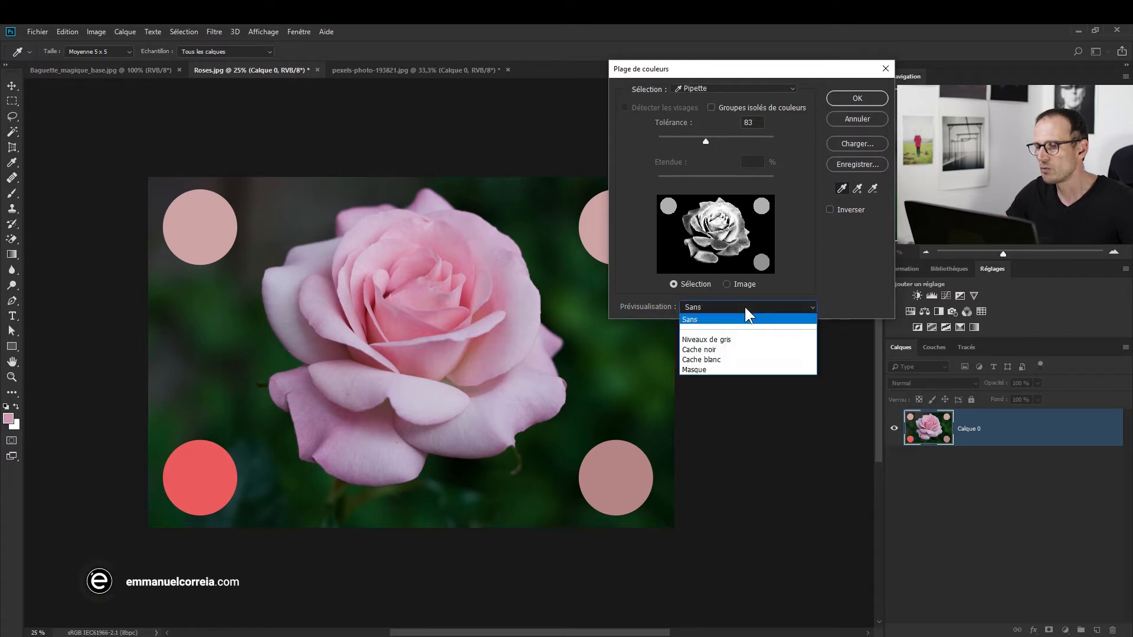
click(732, 341)
drag(709, 70, 821, 82)
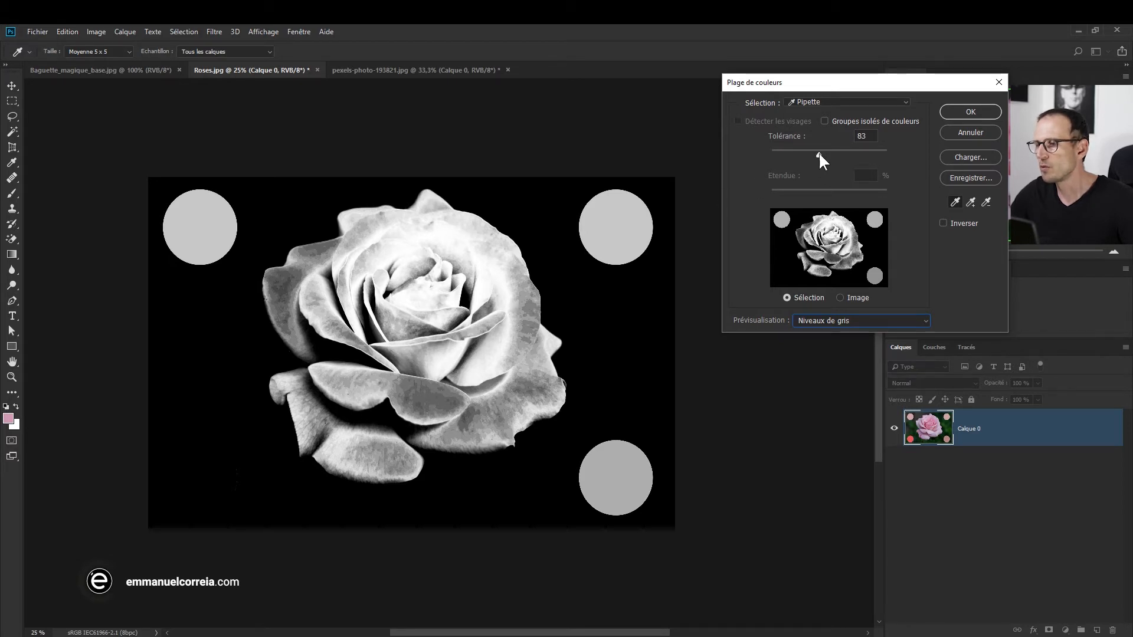
Set the tolerance to 115 and add the rose's right, lower-right and bottom petal tones to the sampled colours
drag(819, 152, 893, 150)
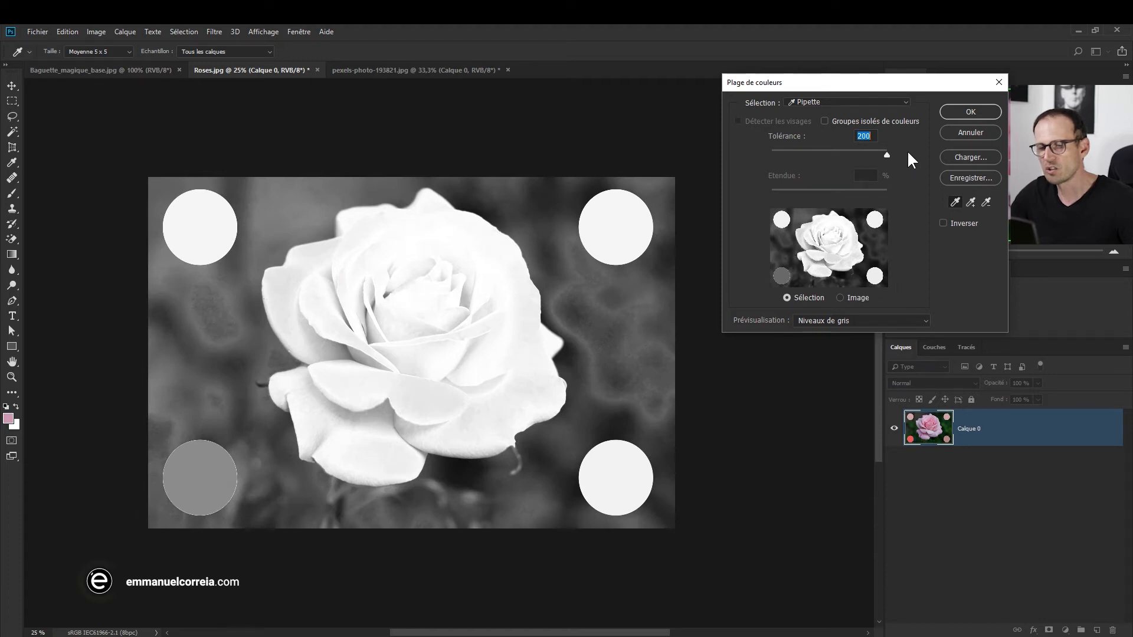
drag(893, 152, 837, 164)
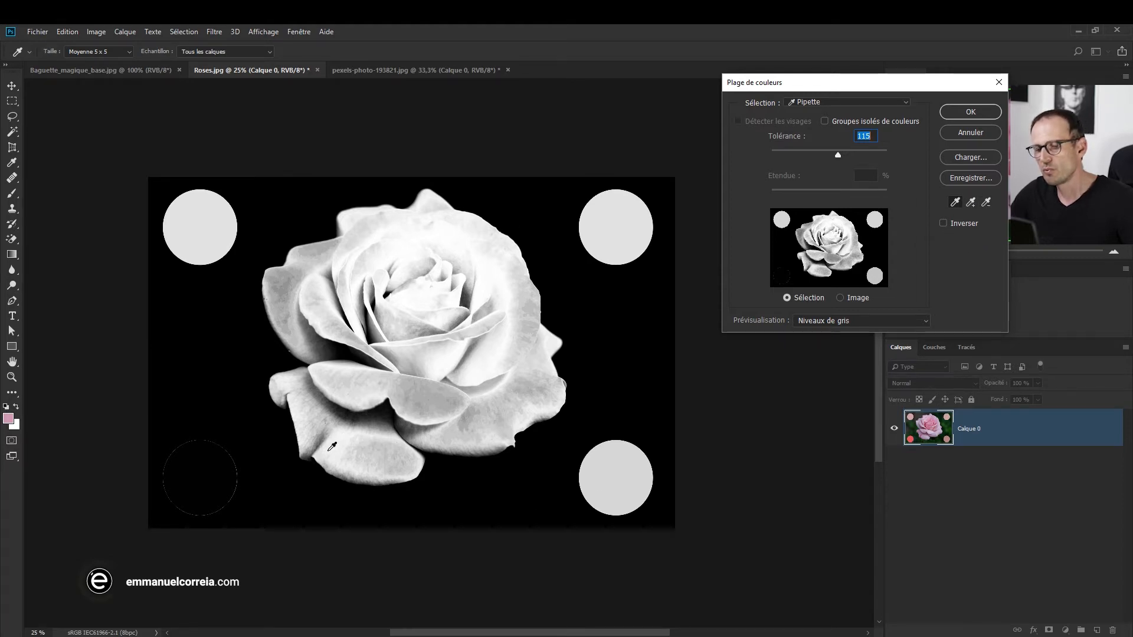
click(971, 199)
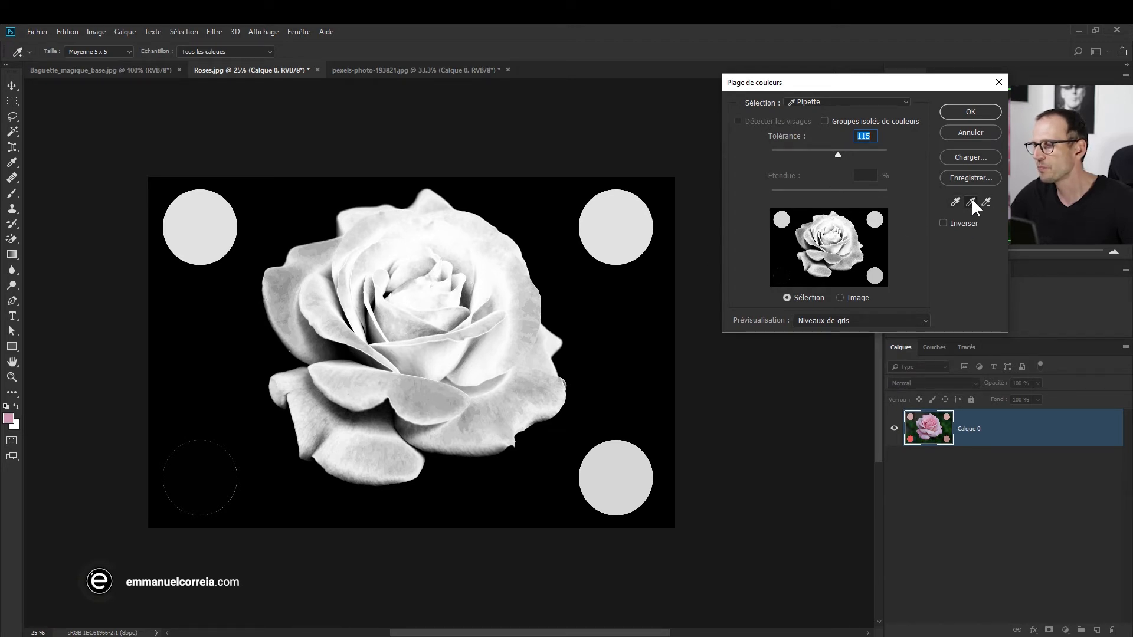
click(520, 265)
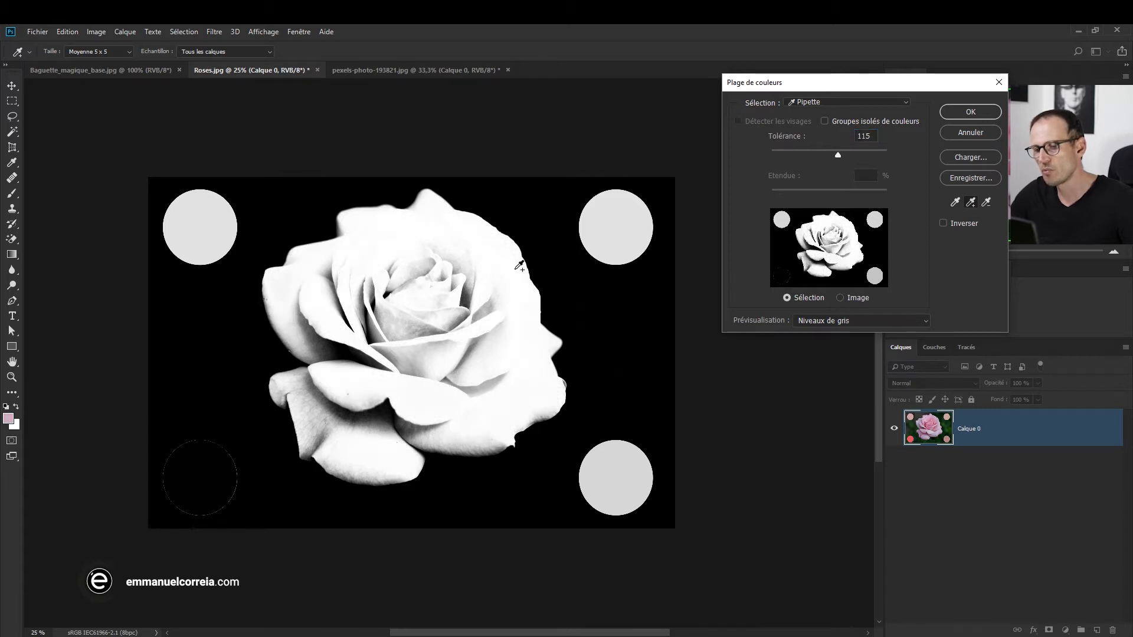
click(481, 435)
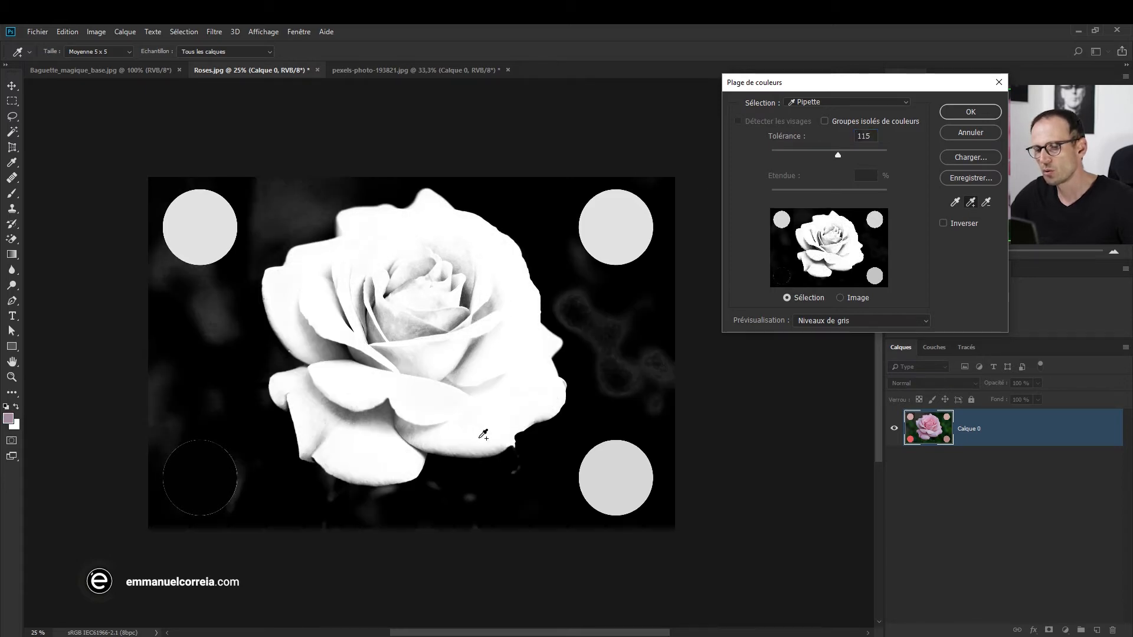
click(349, 471)
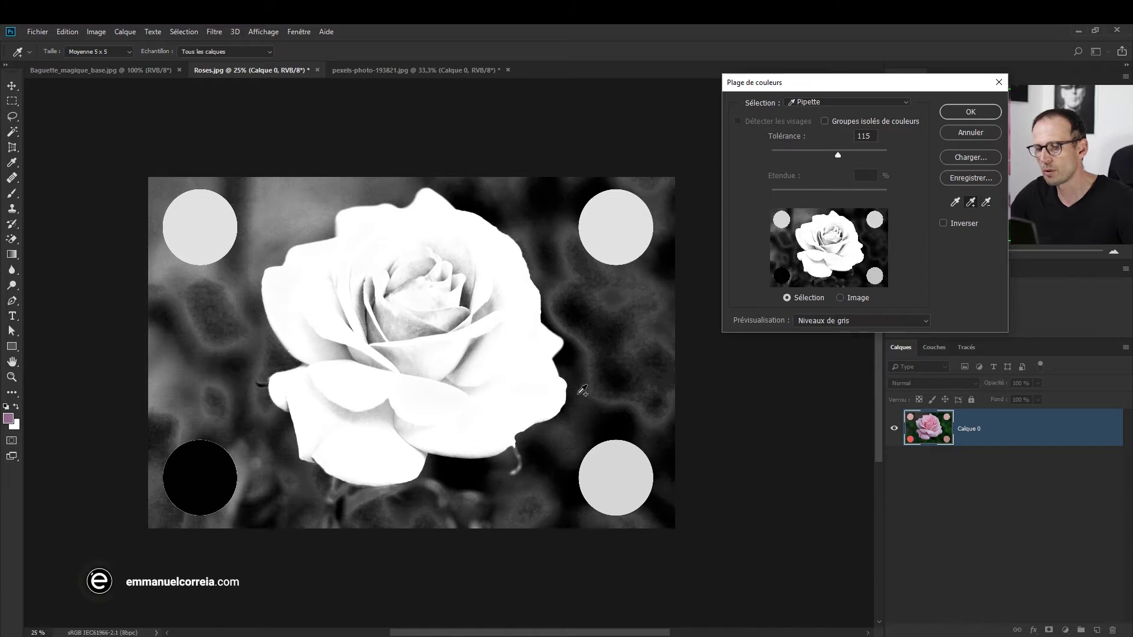
Compare the mask with the original photo by switching the preview to Sans and back to Niveaux de gris
click(819, 322)
click(816, 331)
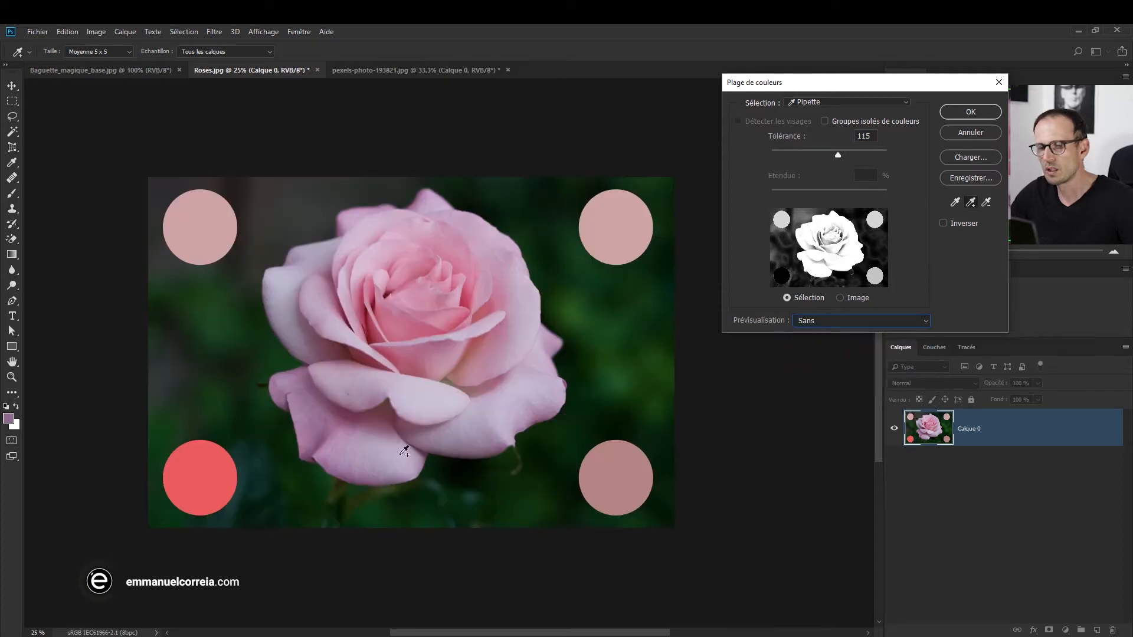
click(813, 318)
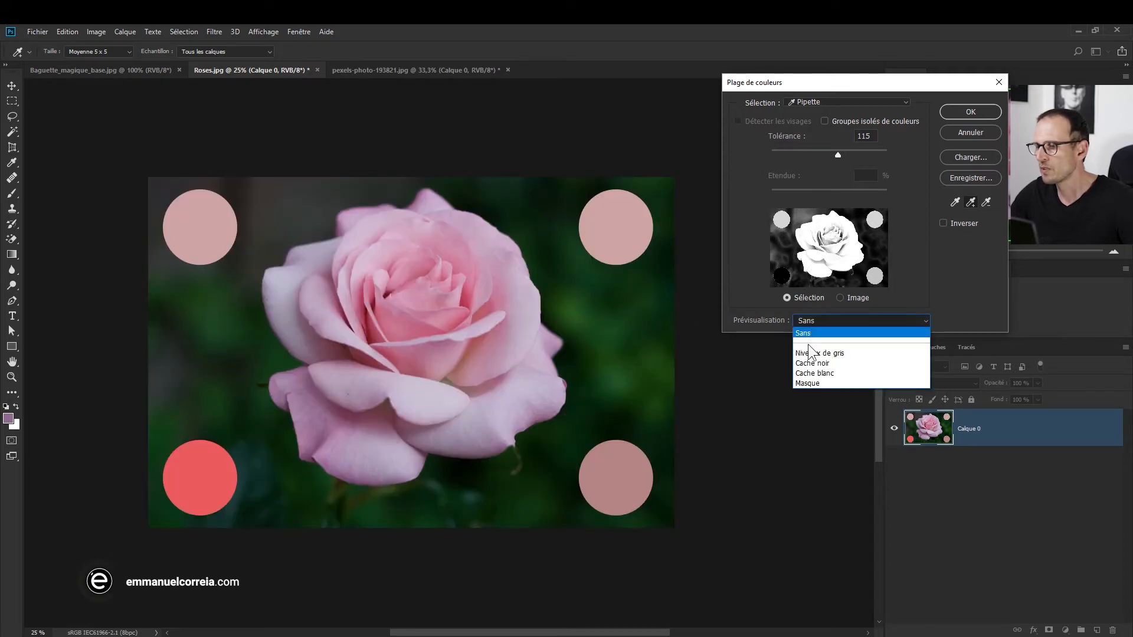
click(826, 347)
Reduce the tolerance to 62 and add the tones of the rose's outer left and bottom petals to the range
drag(833, 152, 806, 154)
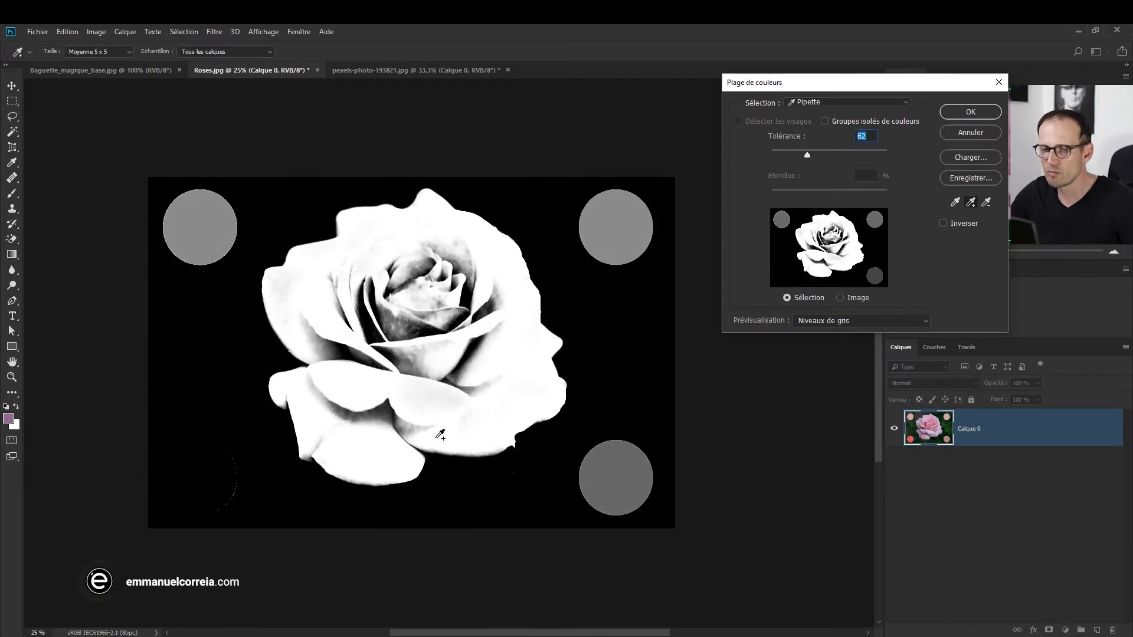
key(ctrl+plus)
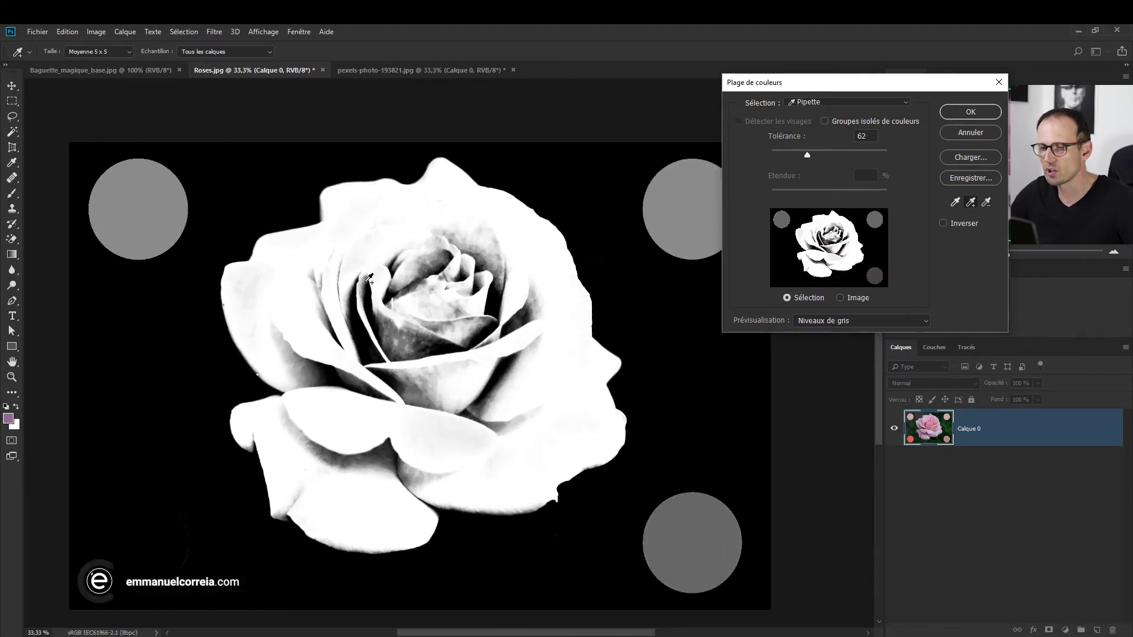
key(ctrl+plus)
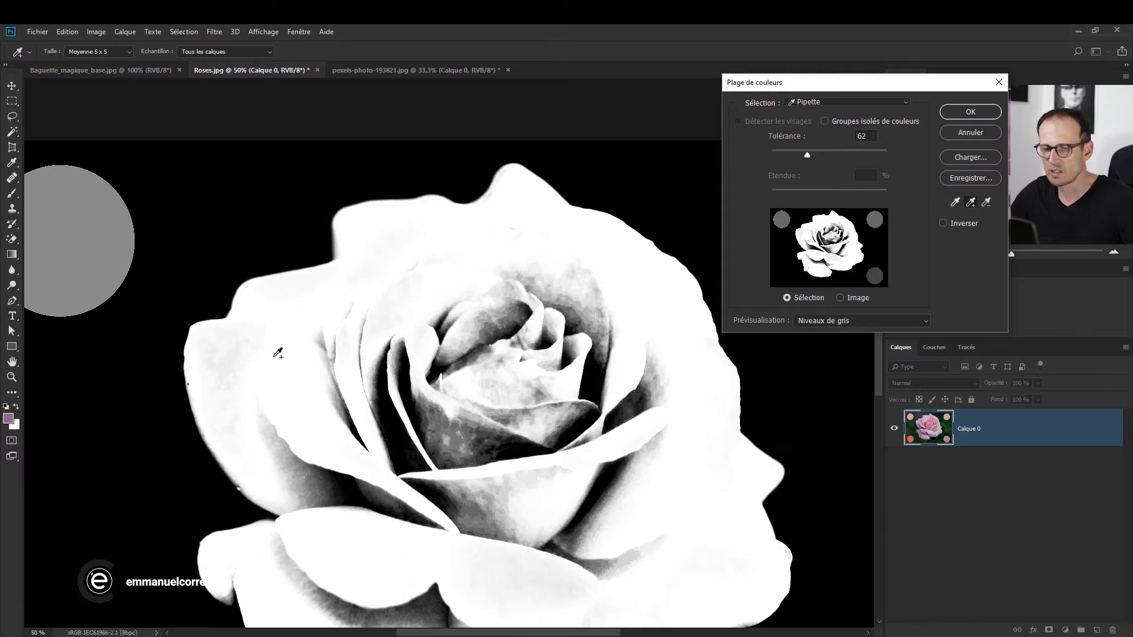
drag(273, 351, 319, 233)
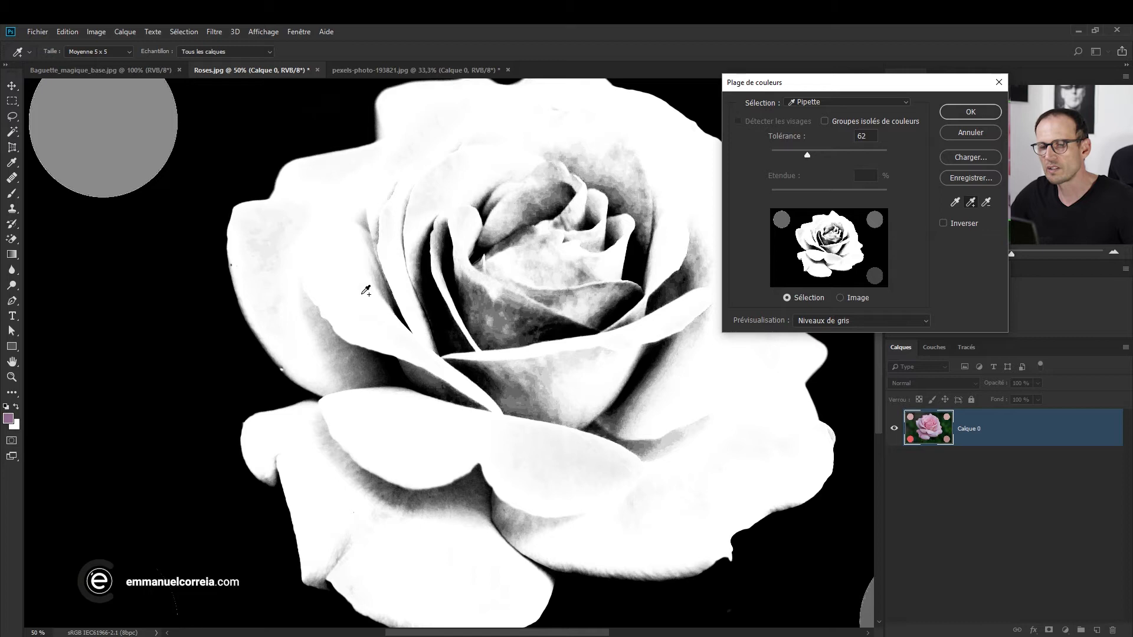
drag(272, 262, 274, 227)
key(ctrl+minus)
click(313, 254)
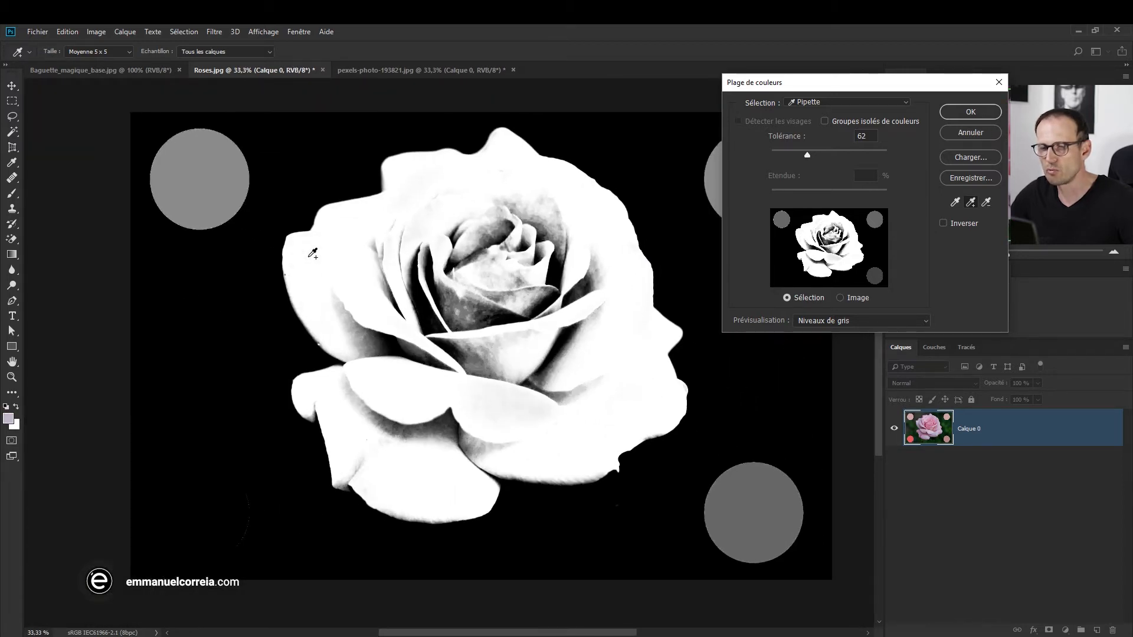
click(403, 511)
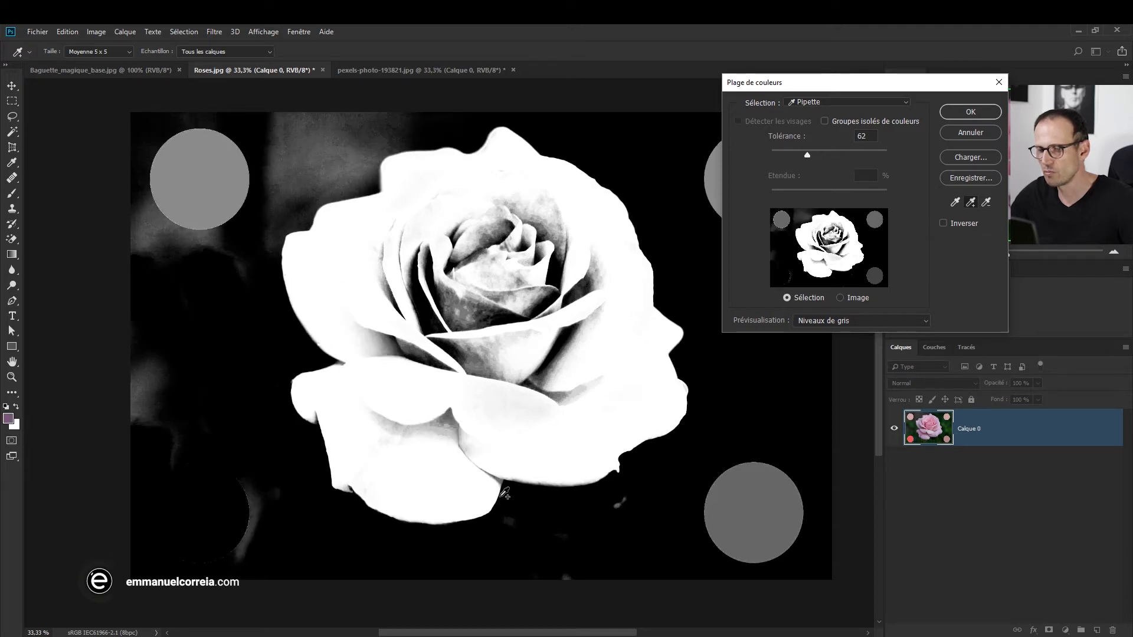
Reduce the tolerance to 32 and add tones from the rose's upper petals to the range
drag(806, 154, 790, 153)
click(413, 184)
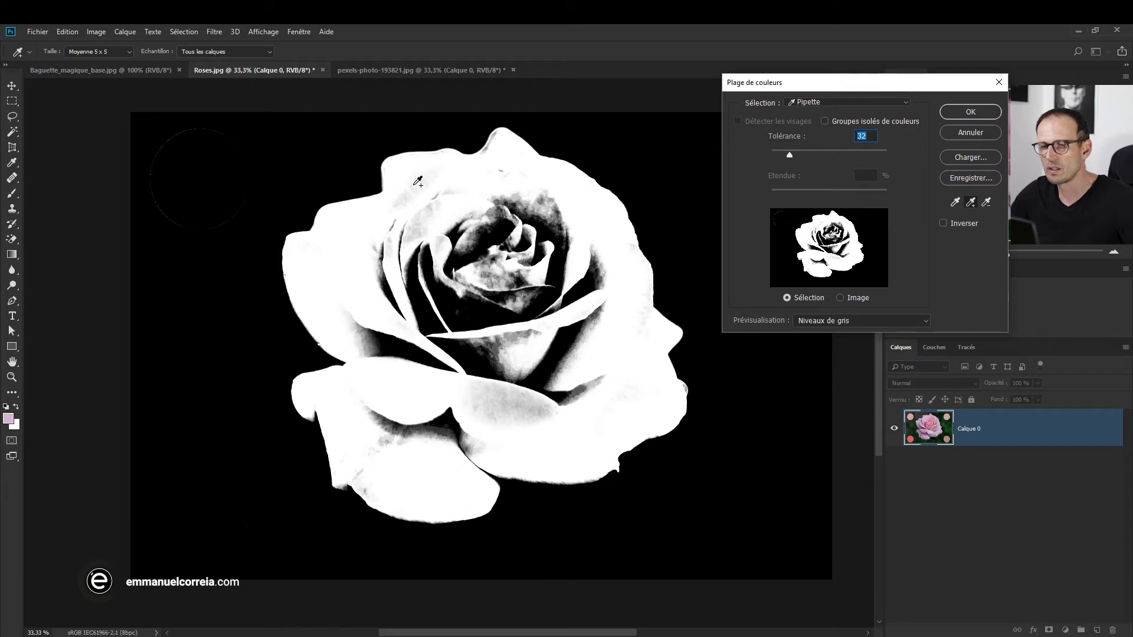
click(442, 155)
scroll(480, 158, up, 2)
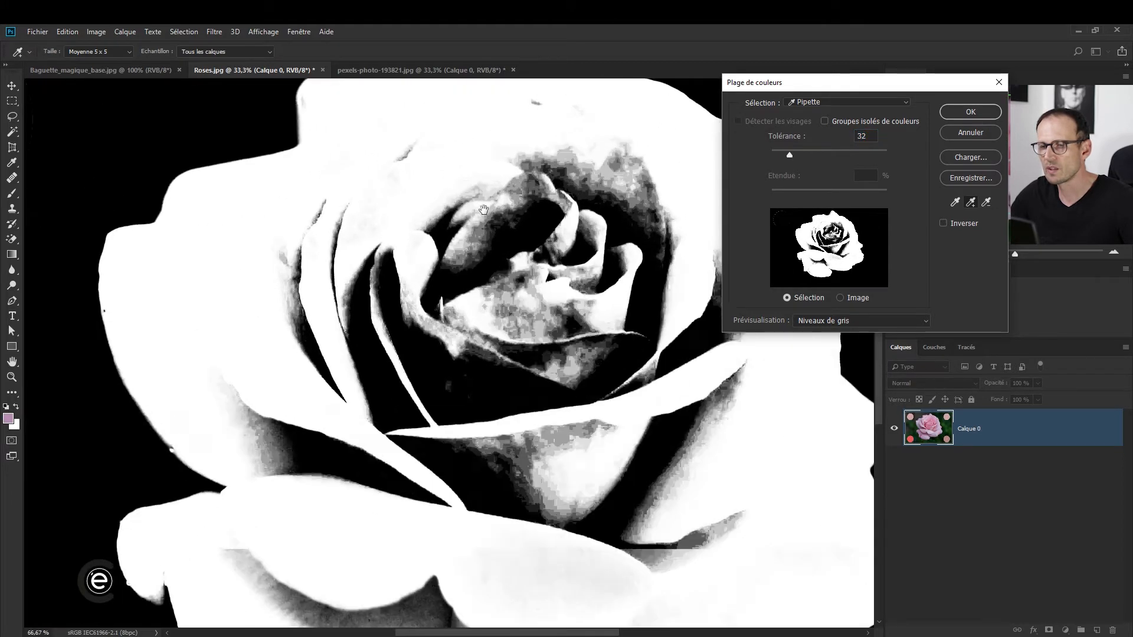
click(490, 202)
Add the darker pink tones along the lower-left petal's edge to the sampled colours
drag(273, 367, 301, 94)
drag(240, 353, 232, 280)
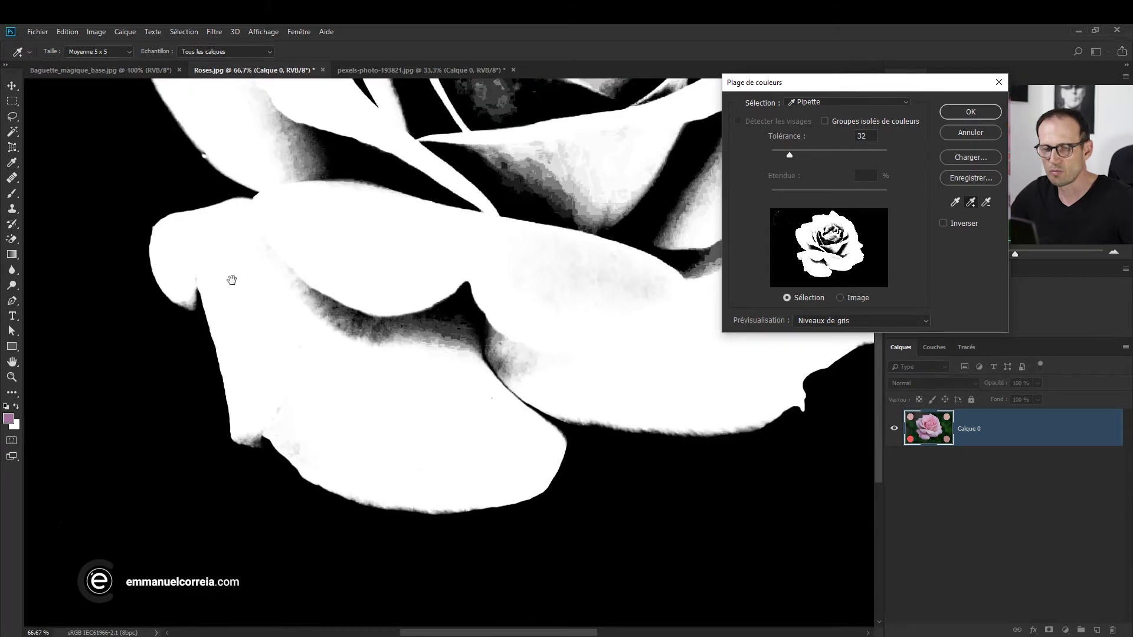
click(276, 413)
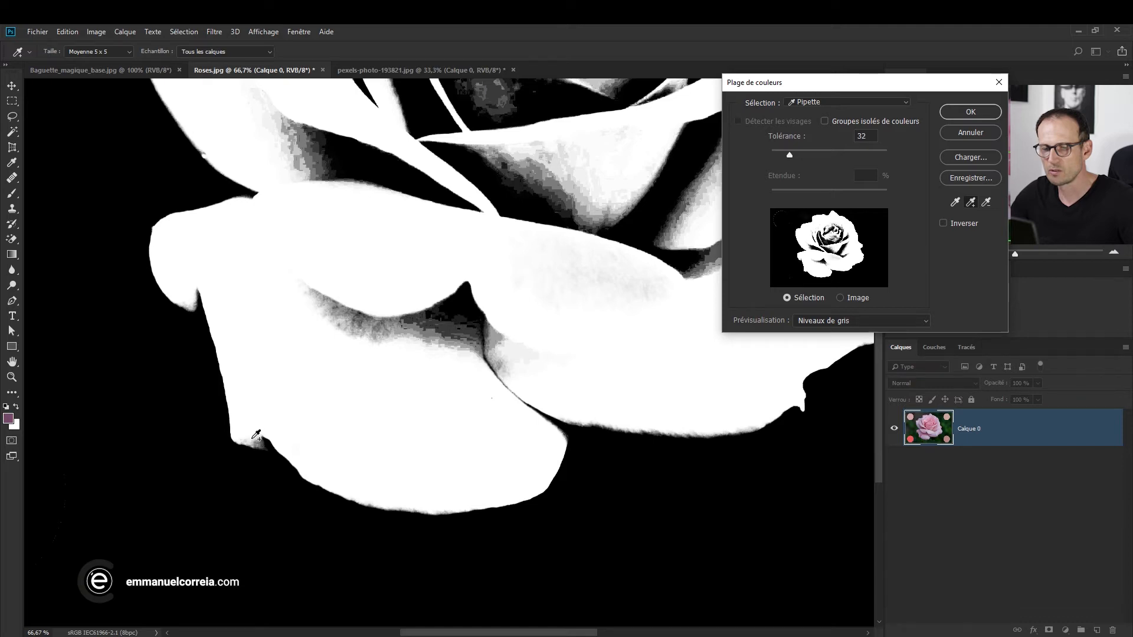
click(253, 438)
Add the pink tones from the heart of the rose to the sampled colours
alt+click(334, 390)
alt+click(336, 388)
drag(472, 342, 584, 308)
alt+click(637, 278)
drag(687, 250, 524, 350)
ctrl+click(497, 349)
click(391, 328)
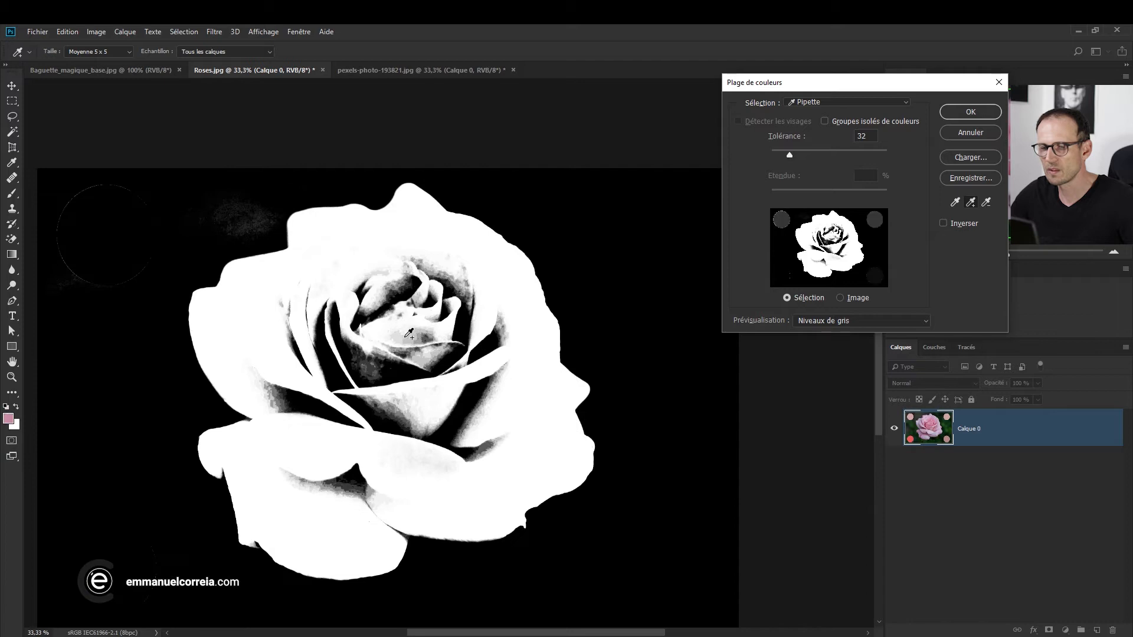
click(399, 286)
Add a tone from the petals just above the rose's heart and set the tolerance to 26
alt+click(347, 282)
drag(346, 281, 438, 350)
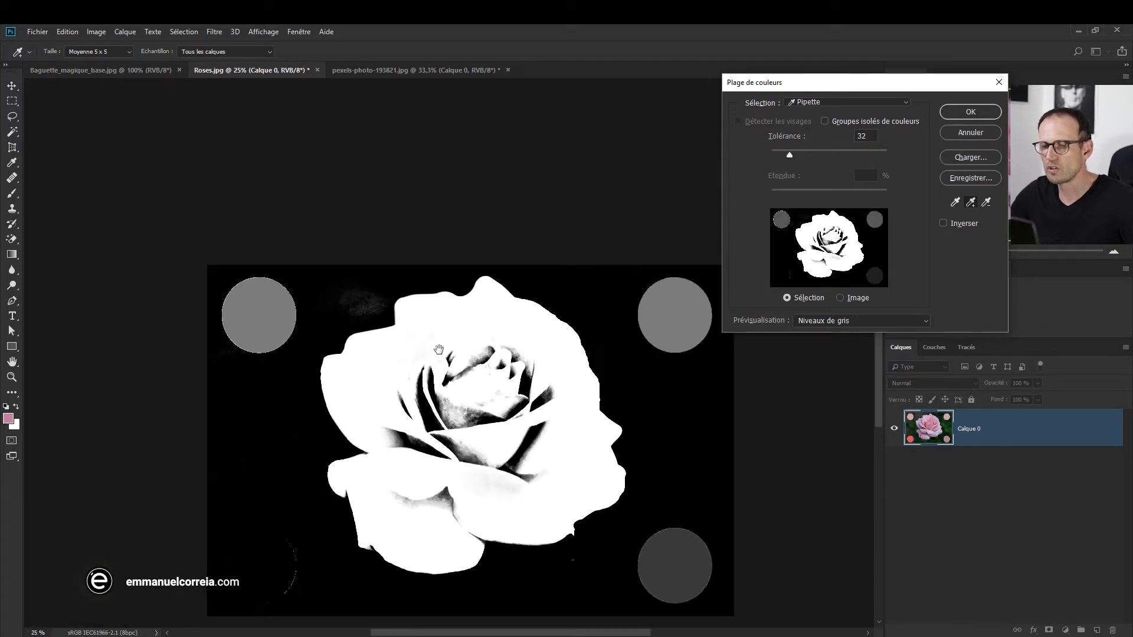
ctrl+click(439, 350)
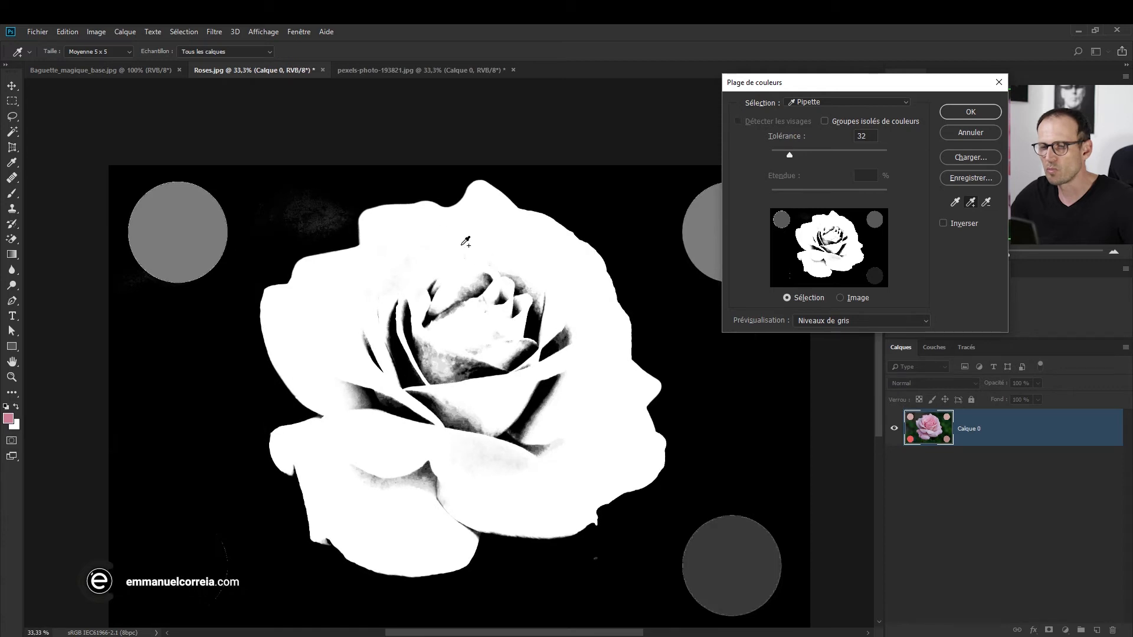
click(407, 257)
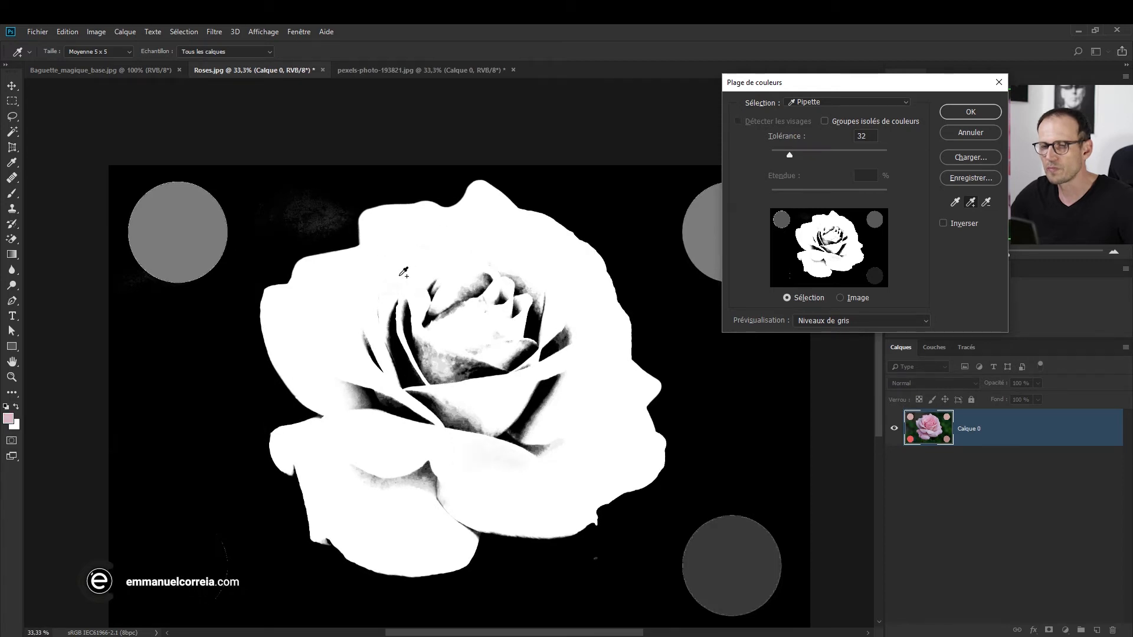
drag(789, 155, 784, 157)
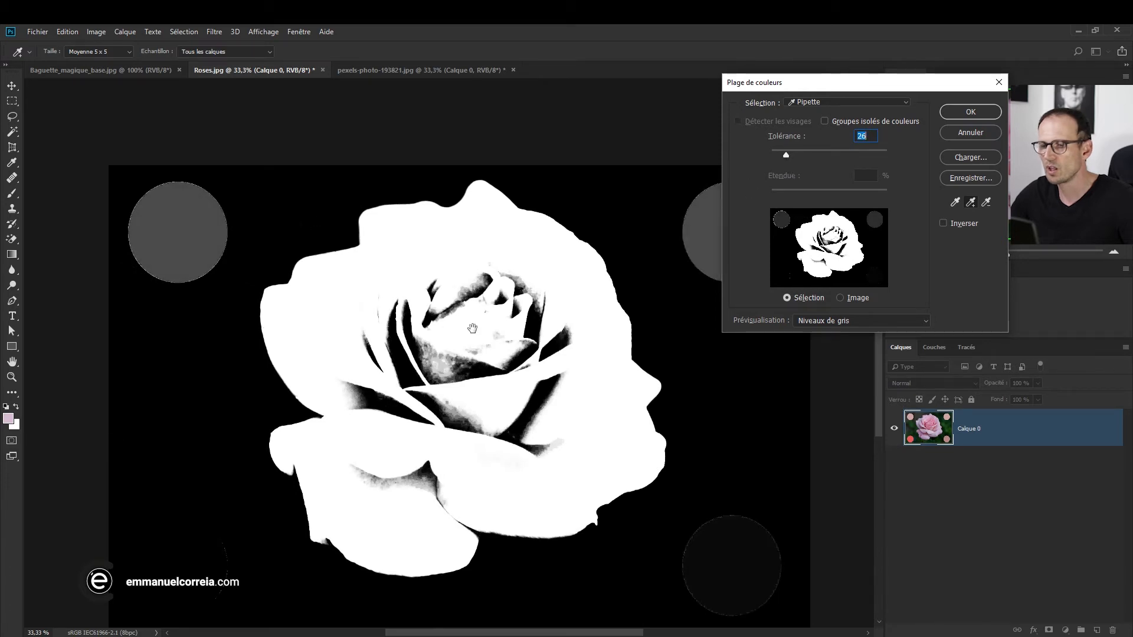
key(ctrl+minus)
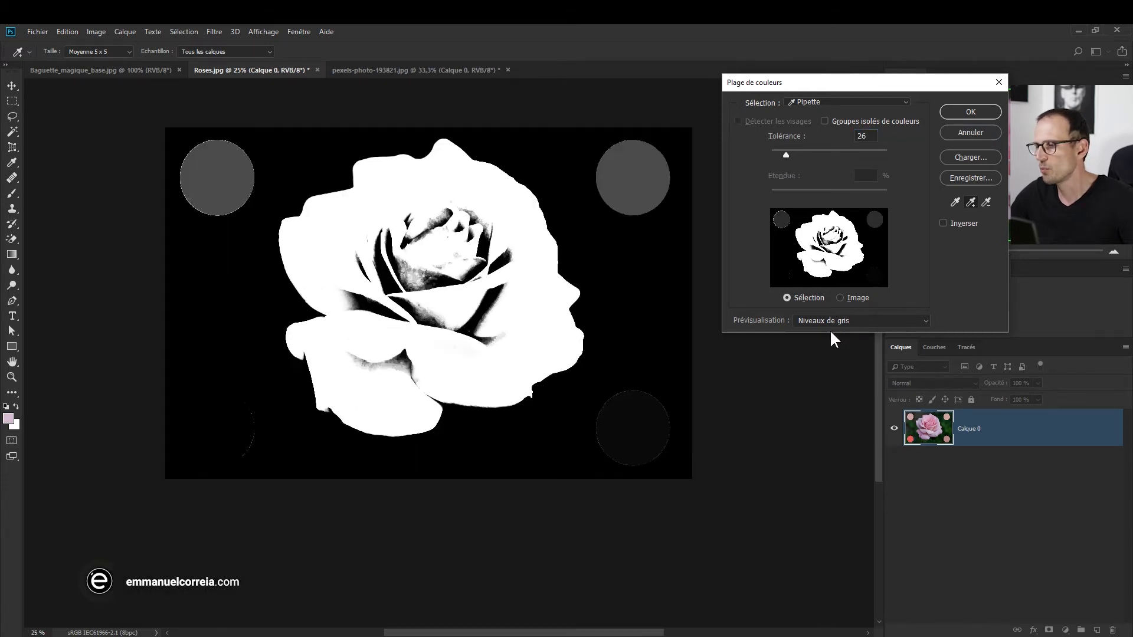
Apply the colour range selection and convert it into a layer mask on Calque 0
click(970, 112)
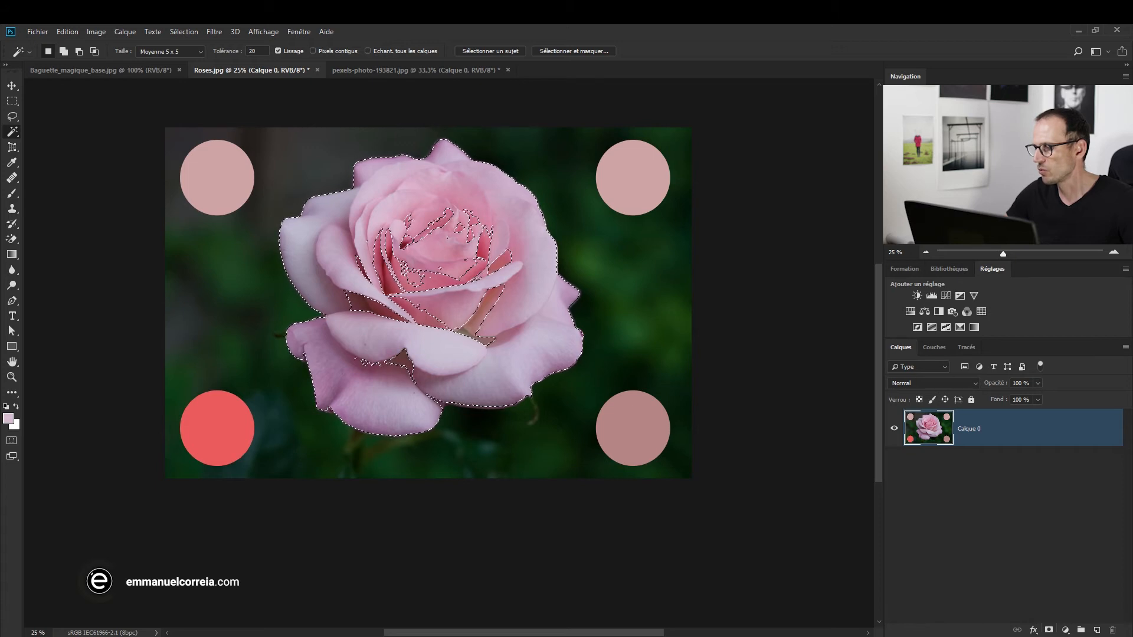
click(1049, 630)
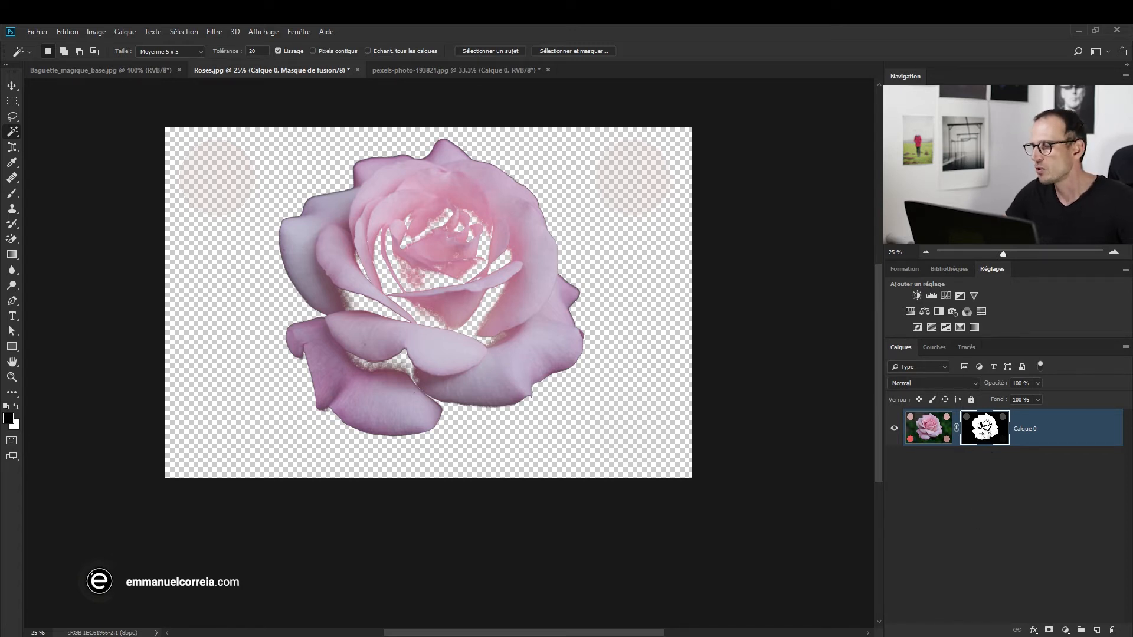
alt+click(983, 432)
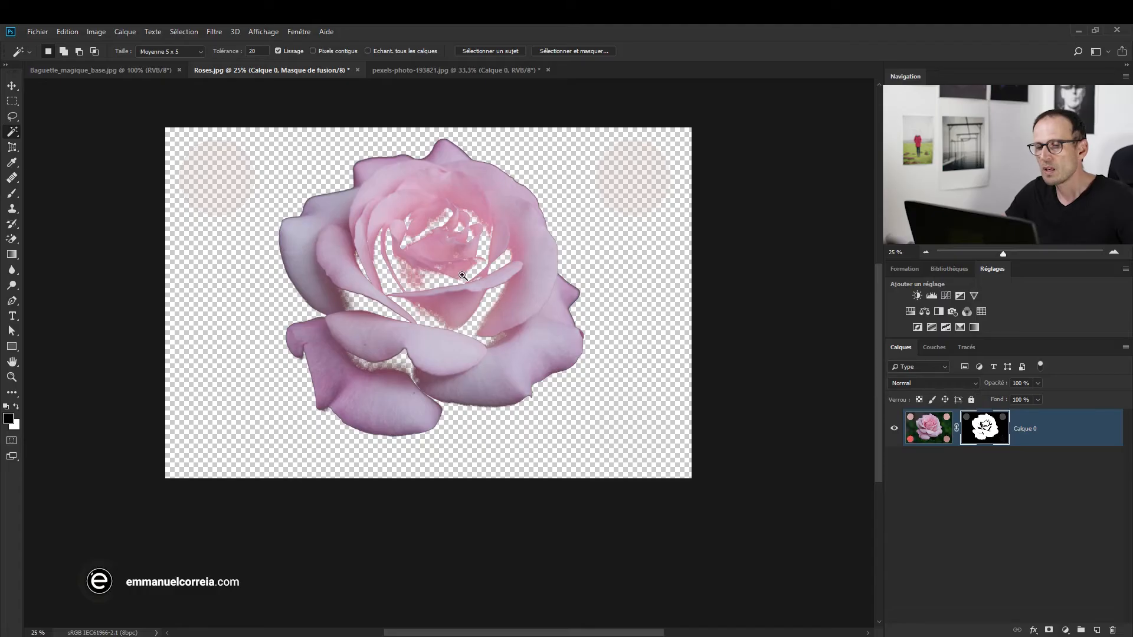
Display the layer mask alone and paint the dark gaps inside the rose solid white with an enlarged brush
ctrl+click(463, 276)
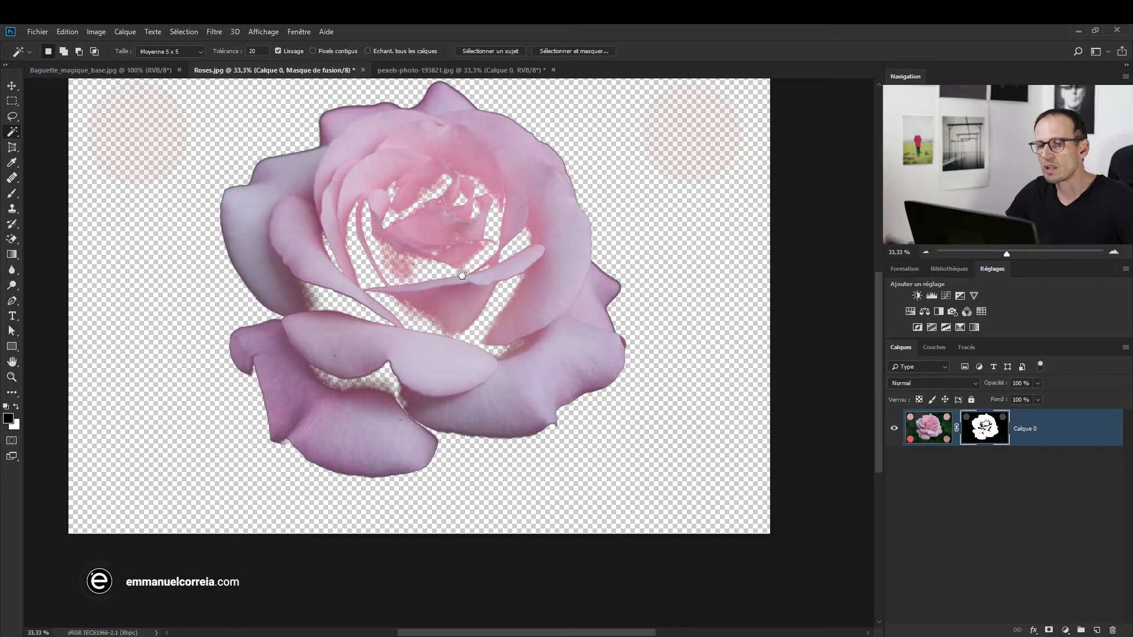
drag(463, 256, 488, 310)
ctrl+click(476, 280)
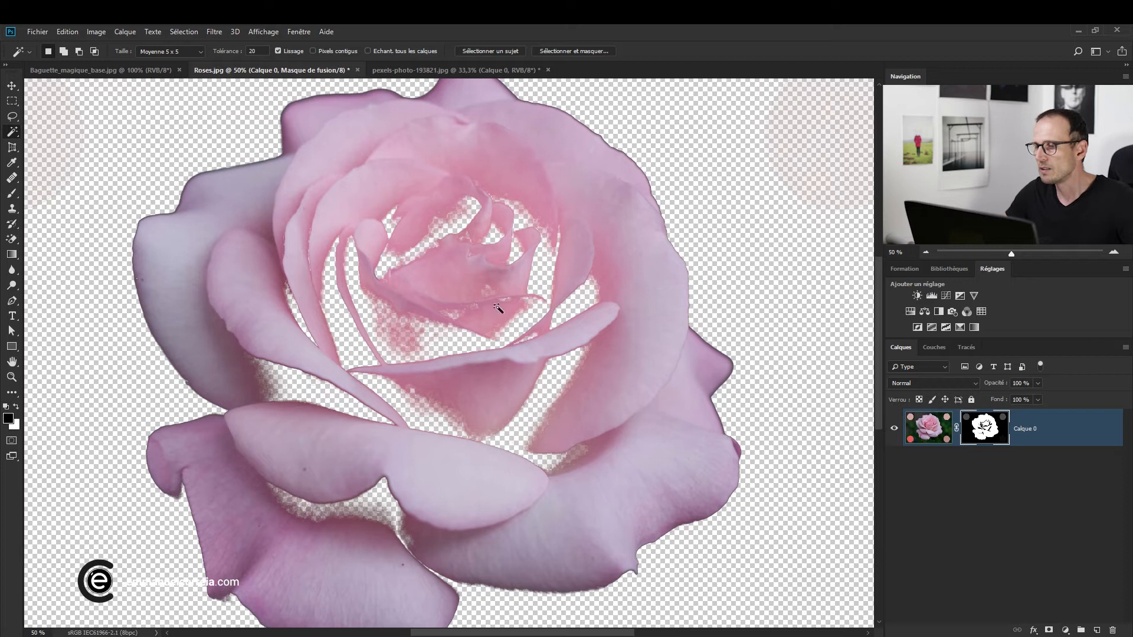
alt+click(986, 437)
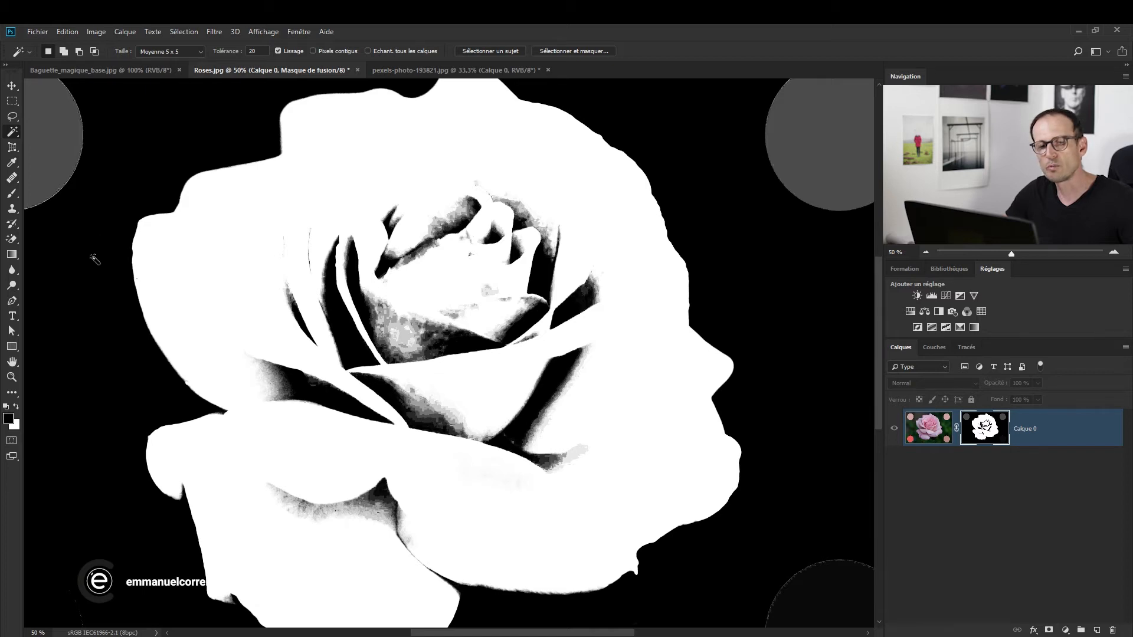
click(12, 194)
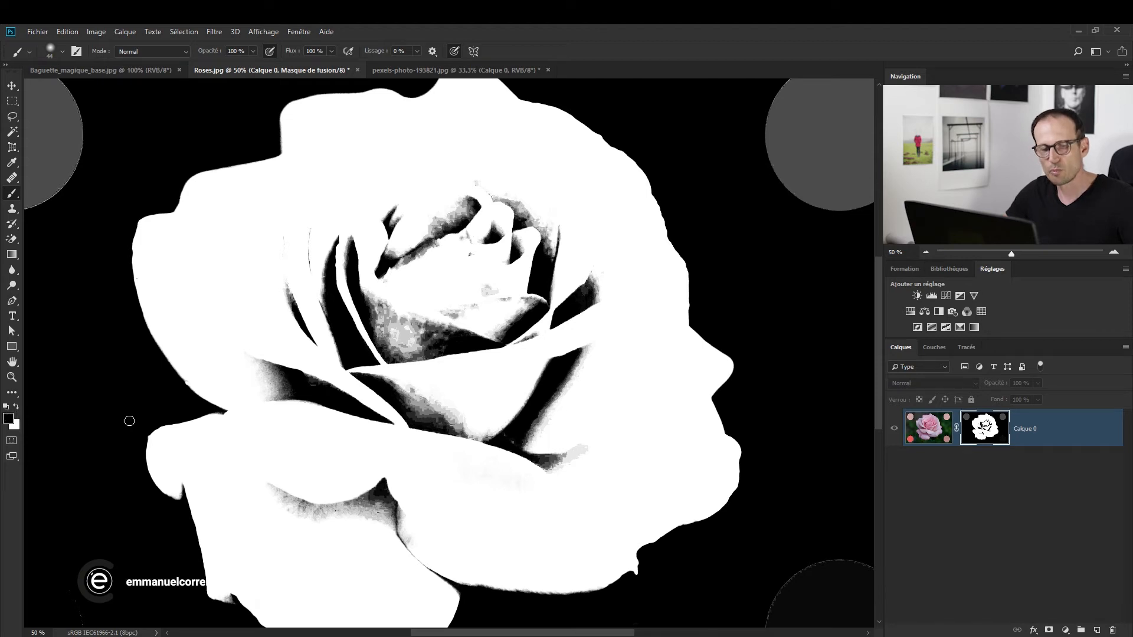
key(x)
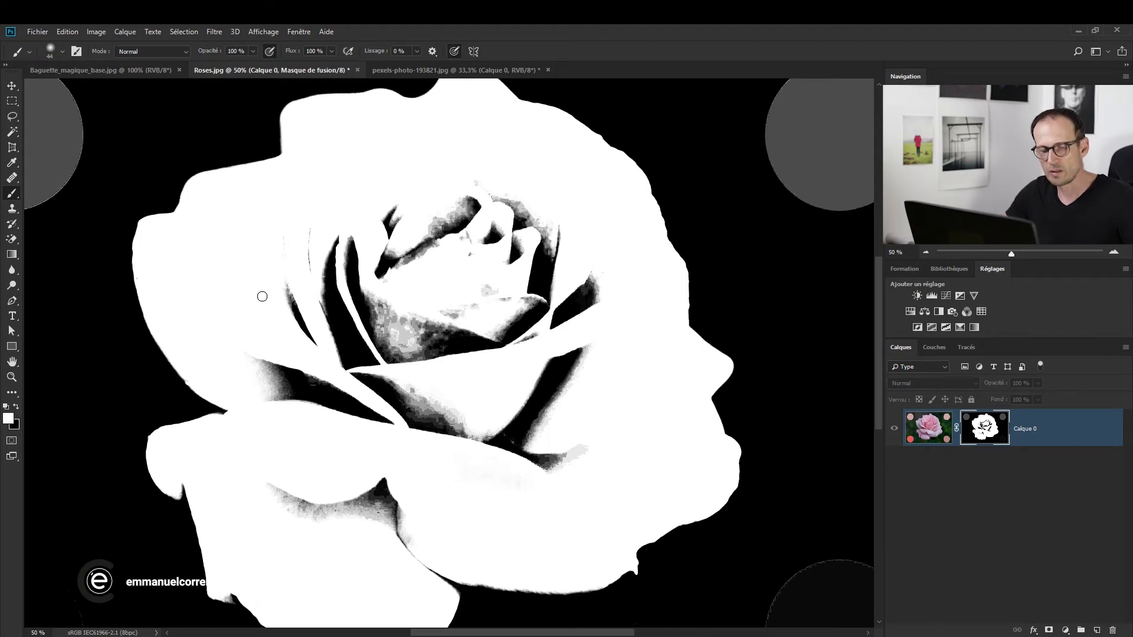
mouse_move(369, 290)
mouse_down()
mouse_move(400, 293)
mouse_move(445, 264)
mouse_move(455, 232)
mouse_move(458, 365)
mouse_up()
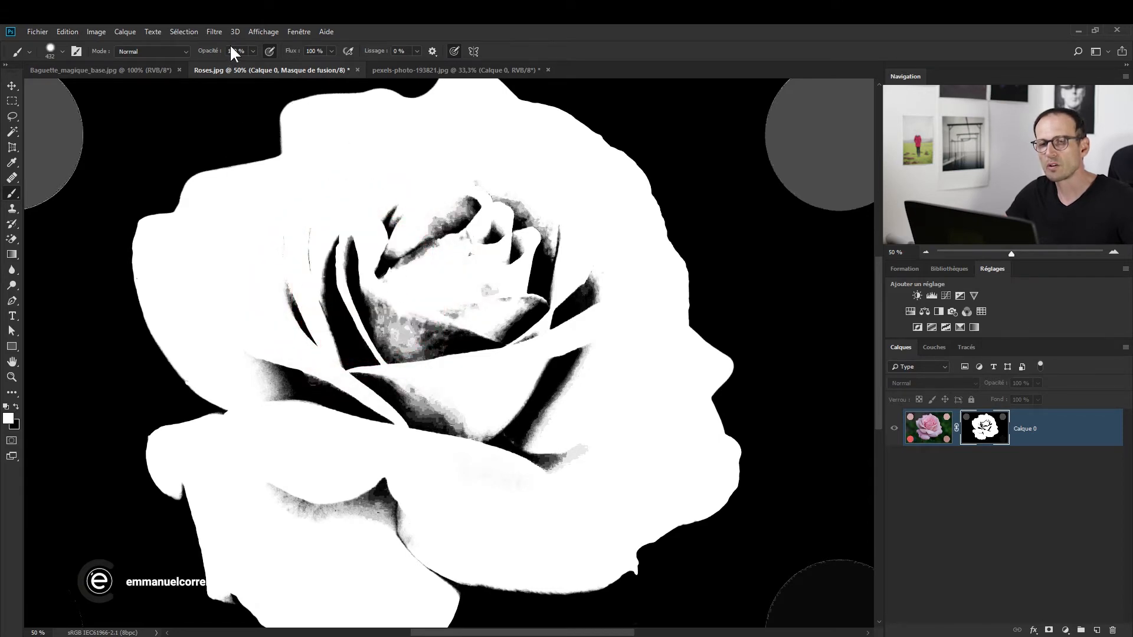
mouse_move(390, 232)
mouse_down()
mouse_move(438, 217)
mouse_move(495, 225)
mouse_move(523, 310)
mouse_move(545, 288)
mouse_move(554, 303)
mouse_move(530, 344)
mouse_move(537, 426)
mouse_up()
mouse_move(387, 286)
mouse_down()
mouse_move(313, 246)
mouse_move(326, 309)
mouse_move(492, 332)
mouse_move(529, 409)
mouse_move(552, 431)
mouse_move(566, 425)
mouse_move(525, 405)
mouse_move(417, 434)
mouse_move(385, 497)
mouse_move(317, 460)
mouse_move(347, 337)
mouse_up()
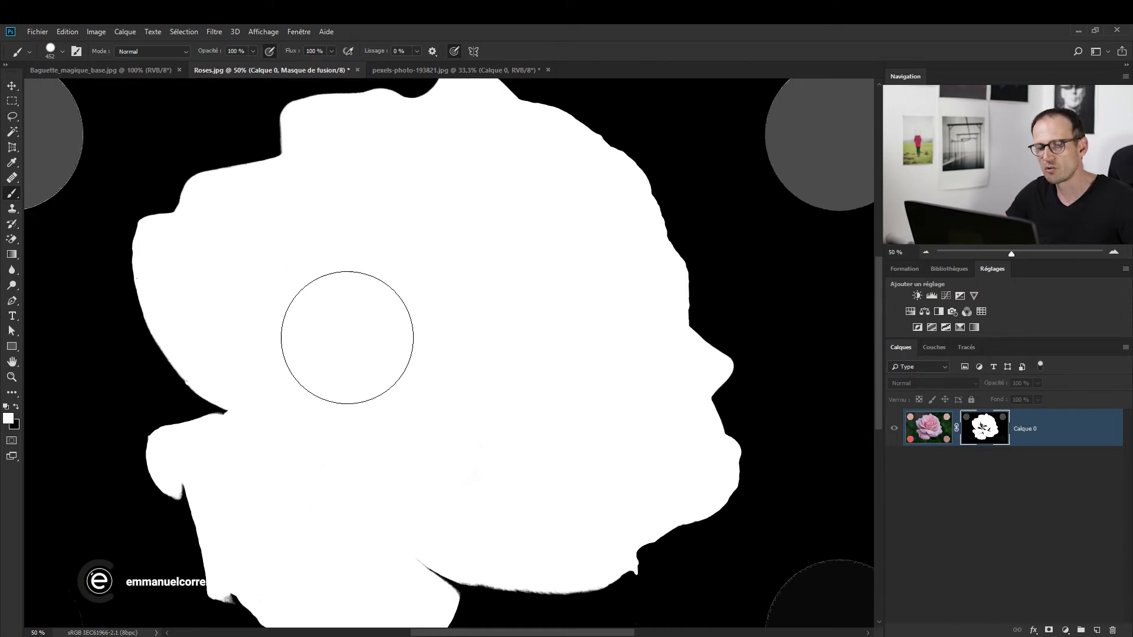
Paint the grey circles around the rose black in the mask, and return to the normal image display
alt+click(519, 337)
drag(412, 382, 372, 356)
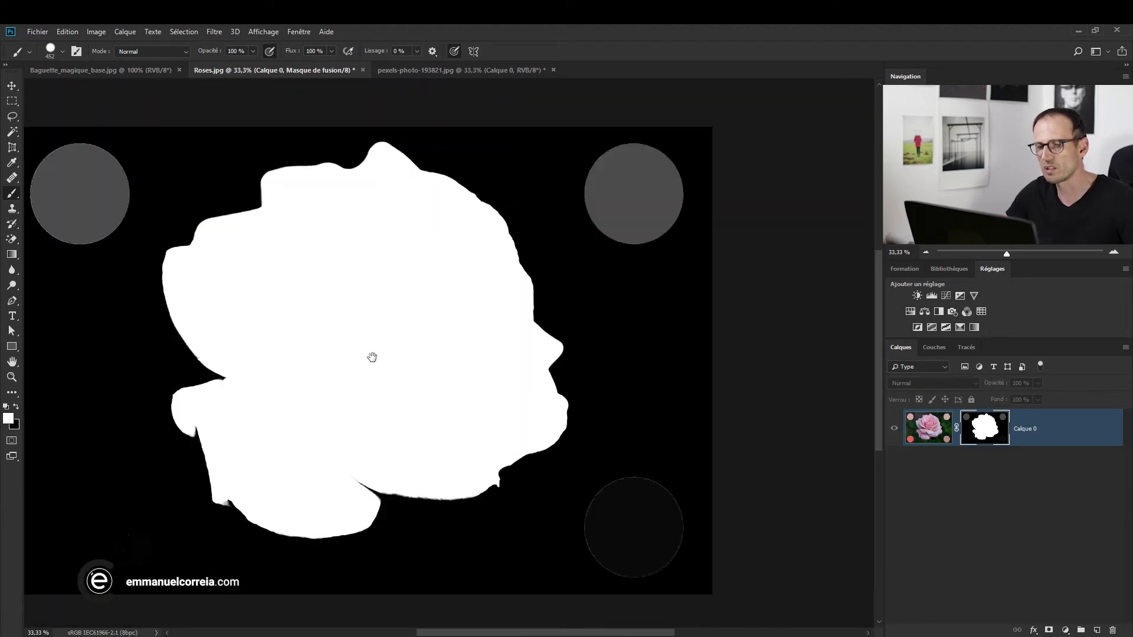
key(x)
mouse_move(614, 248)
mouse_down()
mouse_move(593, 192)
mouse_move(628, 222)
mouse_up()
mouse_move(645, 514)
mouse_down()
mouse_move(568, 497)
mouse_move(611, 548)
mouse_move(637, 509)
mouse_up()
drag(561, 499, 794, 534)
mouse_move(251, 195)
mouse_down()
mouse_move(320, 193)
mouse_move(266, 208)
mouse_up()
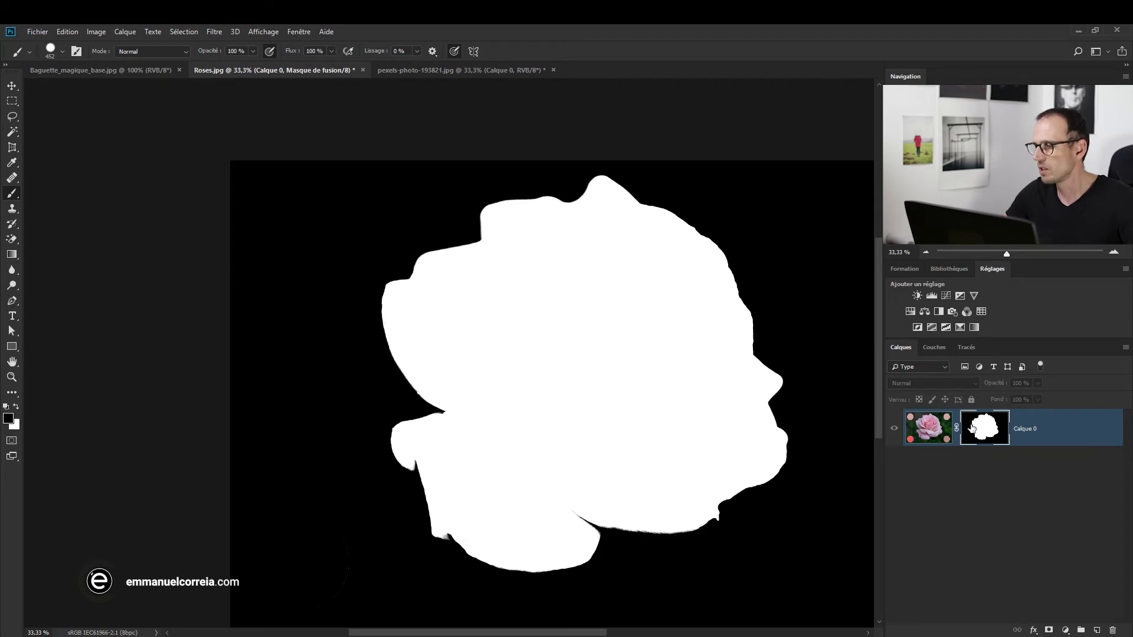
alt+click(993, 431)
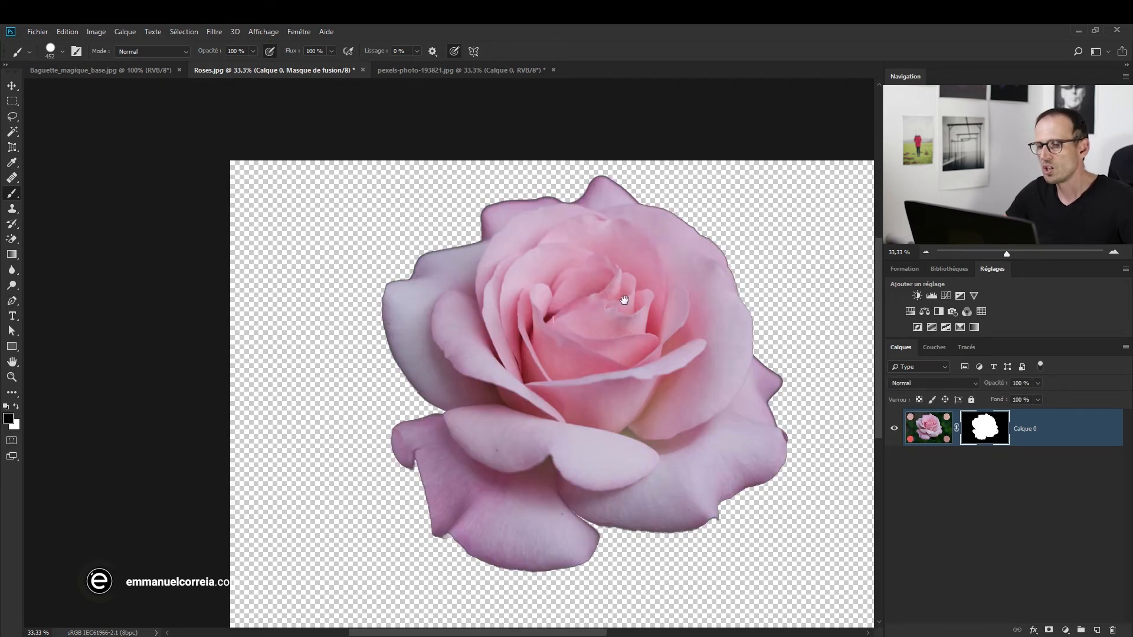
scroll(622, 299, right, 3)
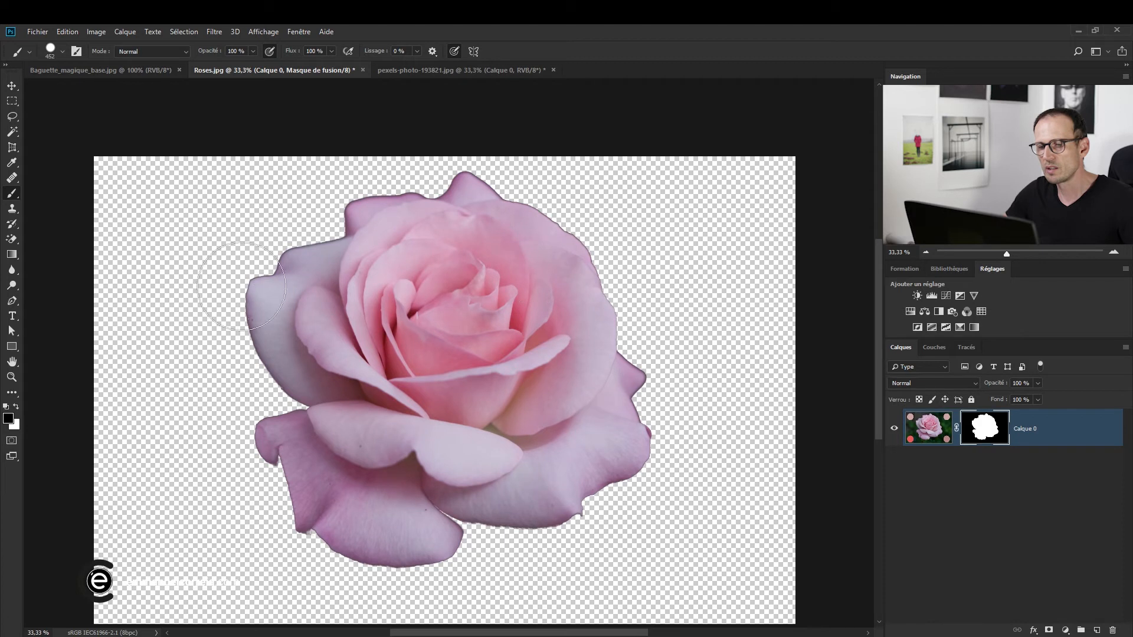